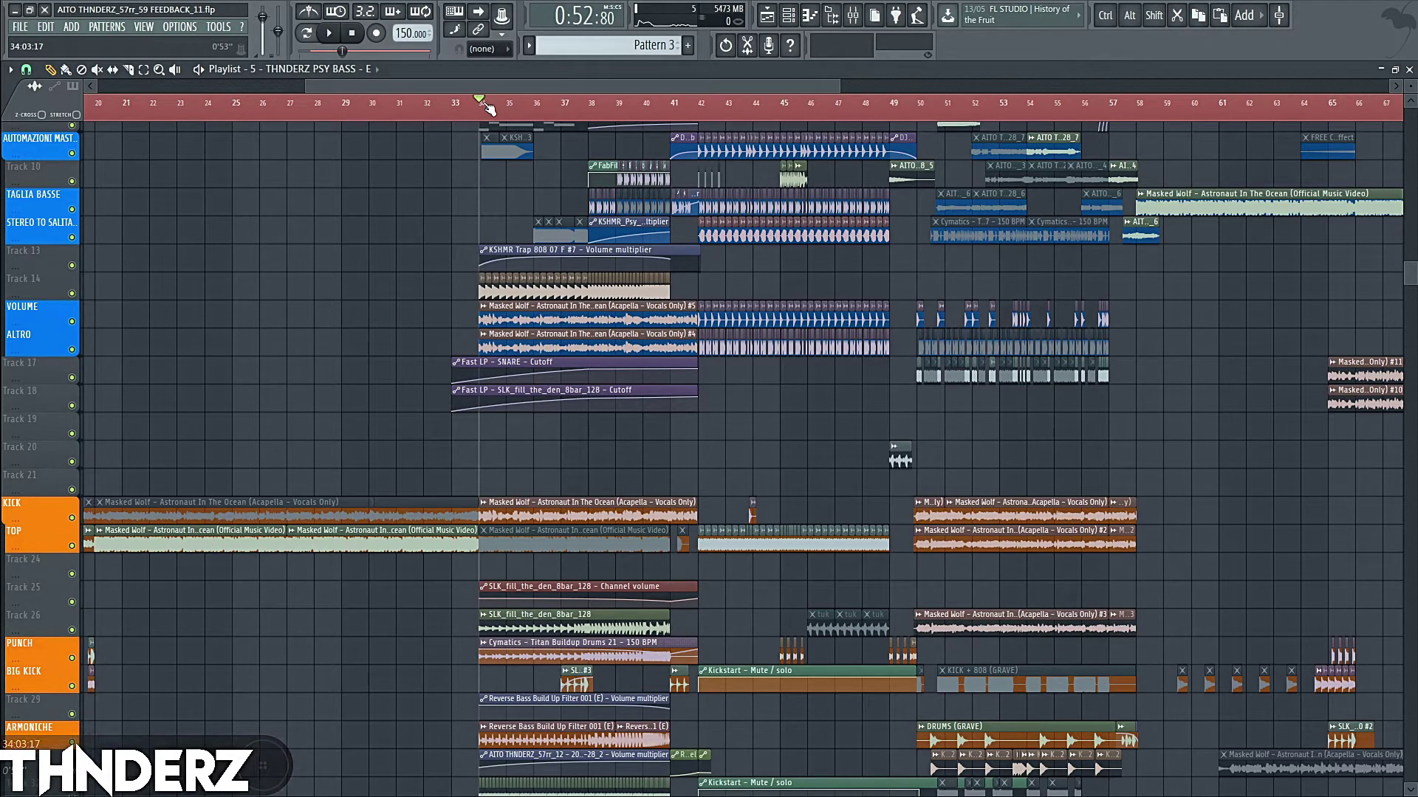
# Play the drop section of the arrangement from bar 34 to about bar 50.
pyautogui.press('space')
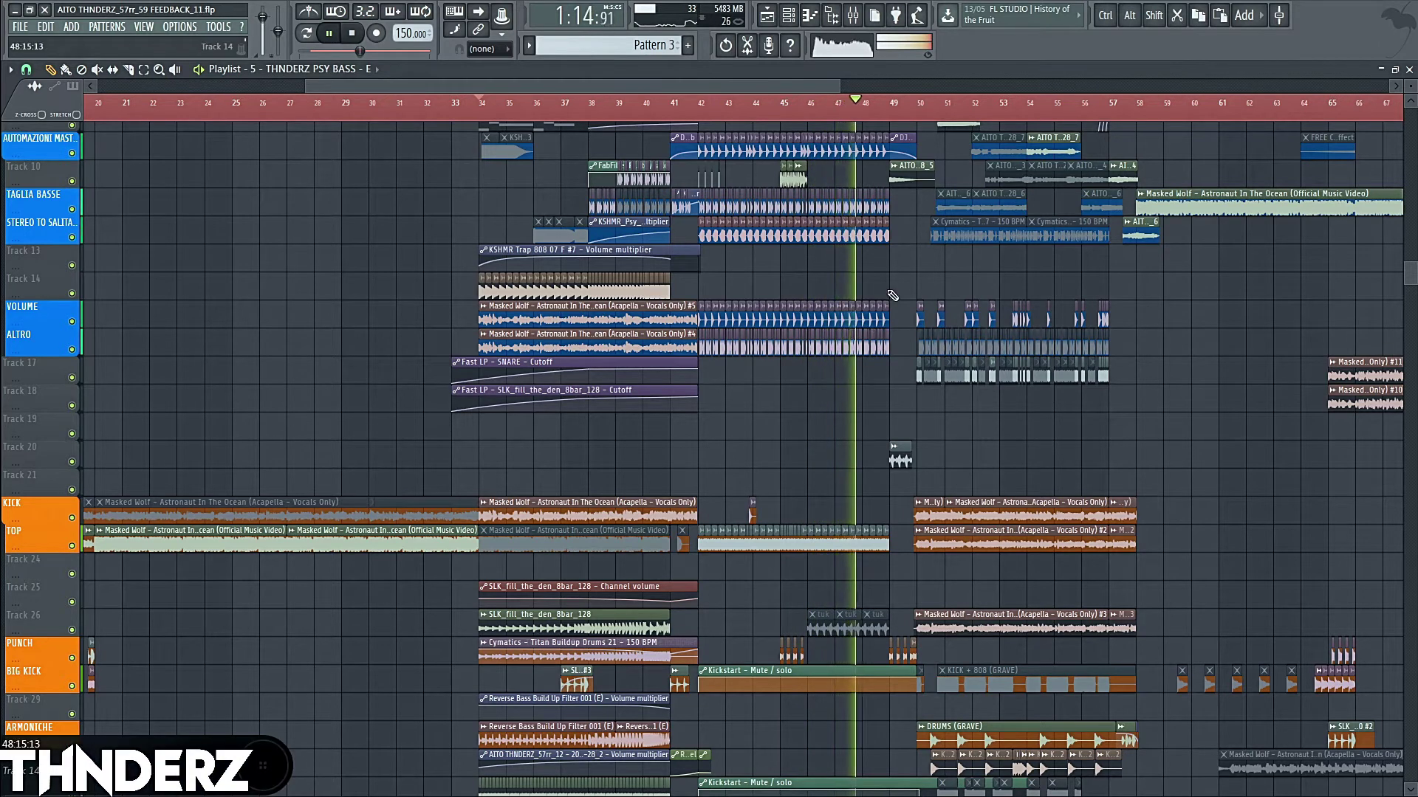
pyautogui.scroll(1, 892, 305)
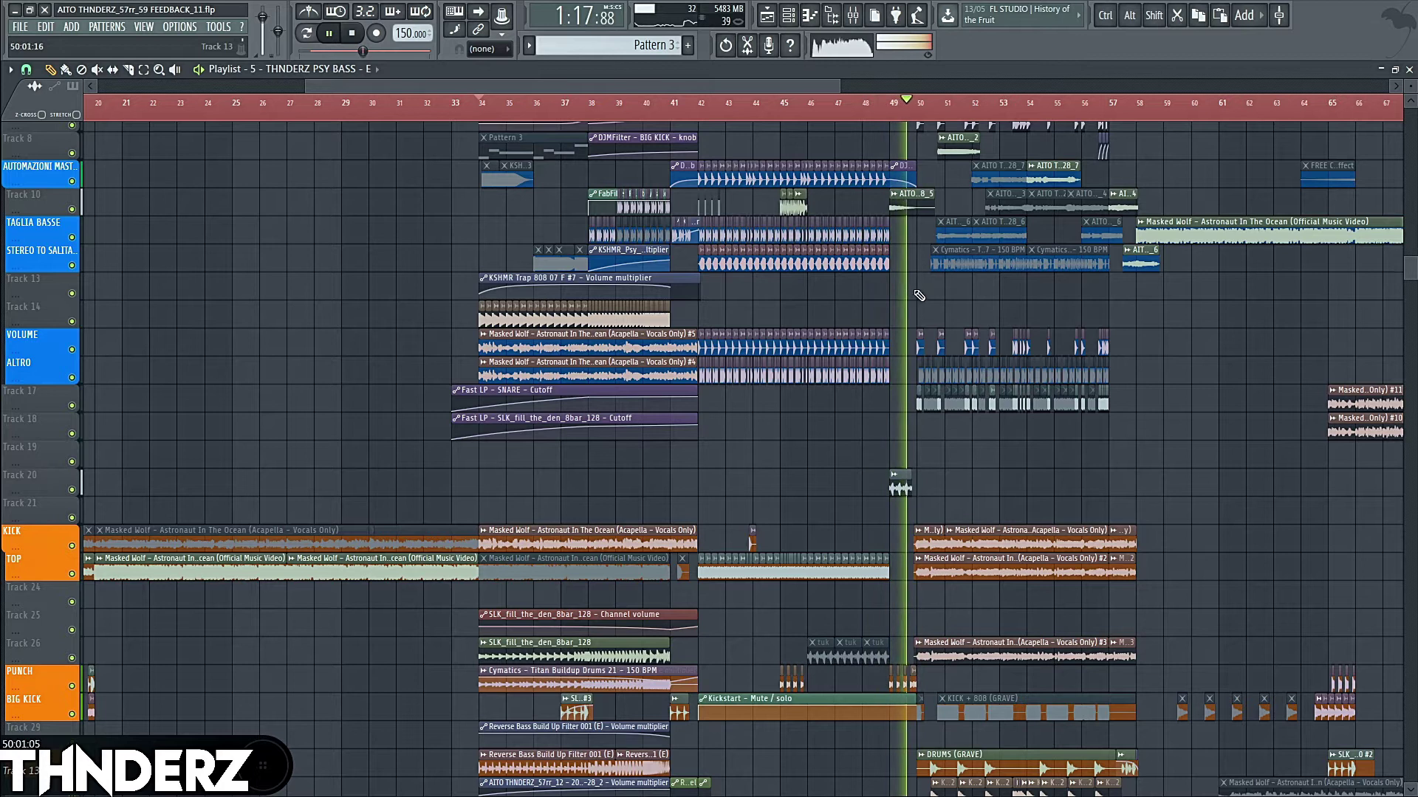
pyautogui.press('space')
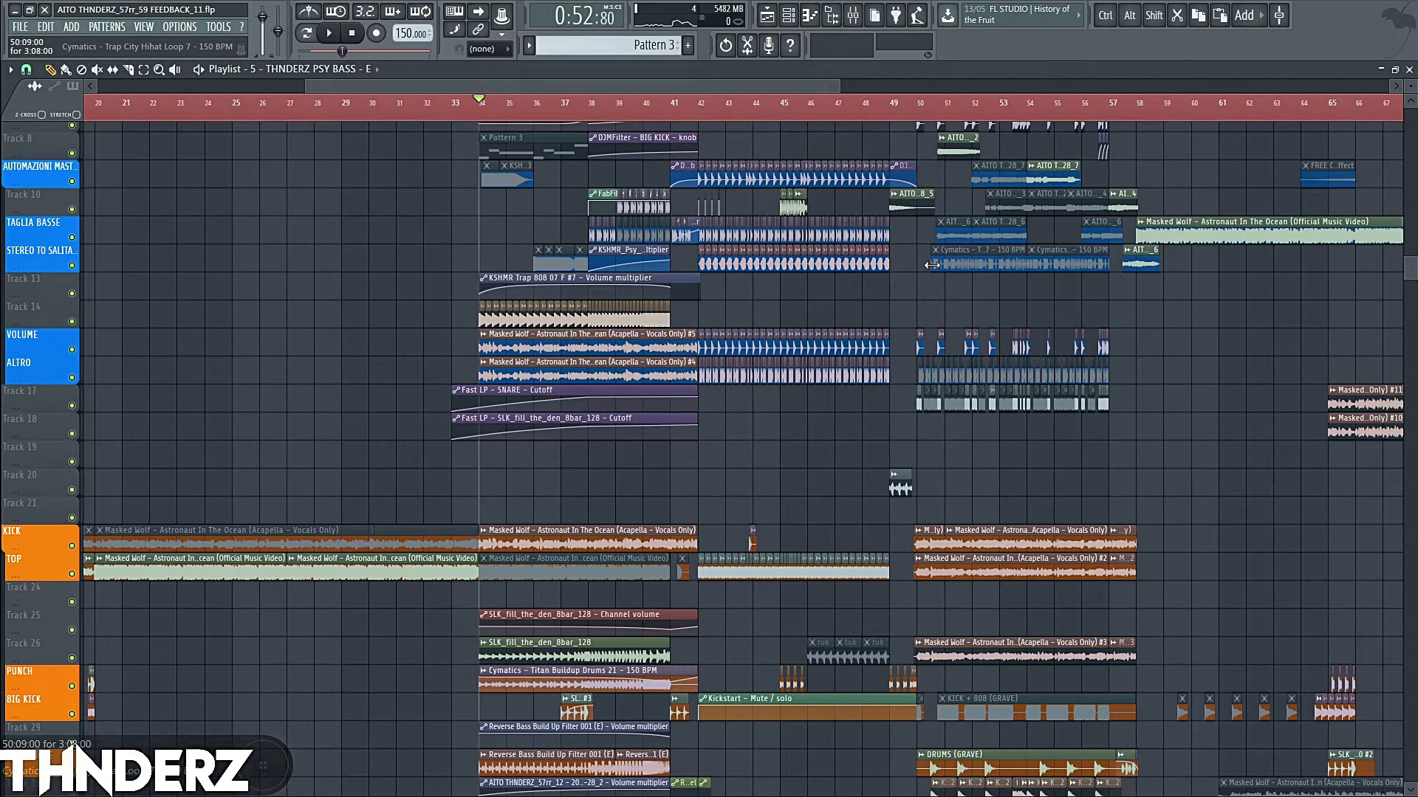
# Check the psy bass sample, solo the ALTRO track, and set the playback position to bar 42.
pyautogui.doubleClick(725, 371)
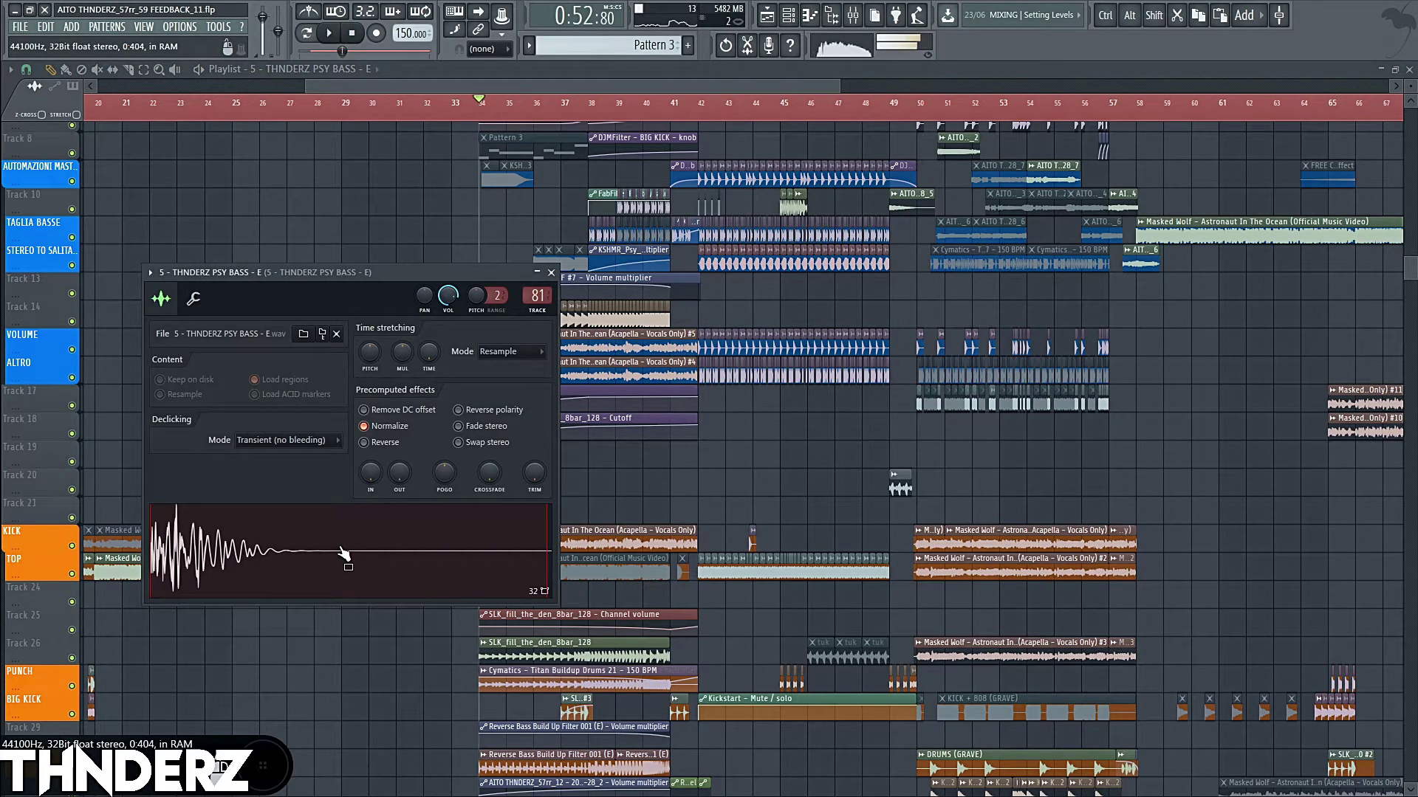
pyautogui.press('Escape')
pyautogui.click(78, 375)
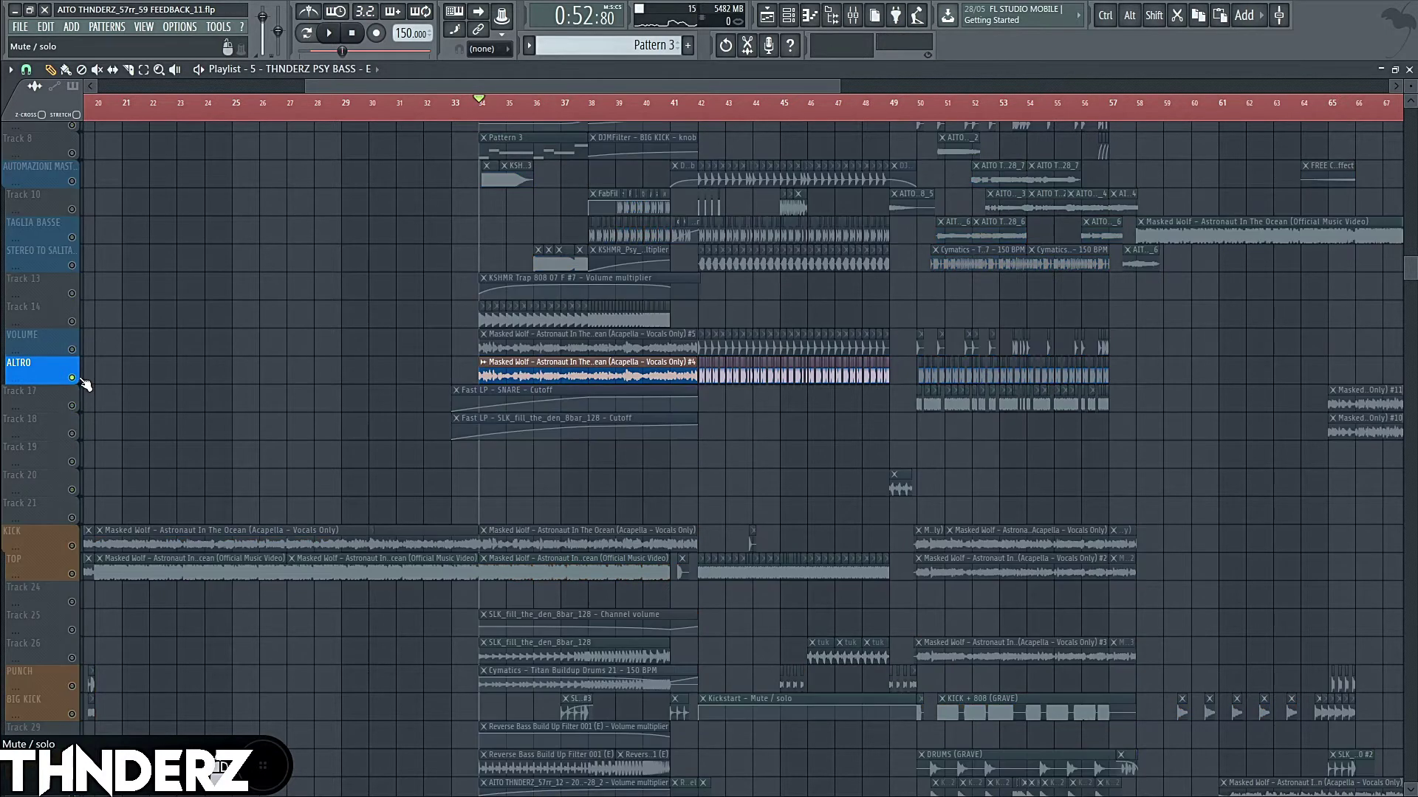
pyautogui.click(685, 110)
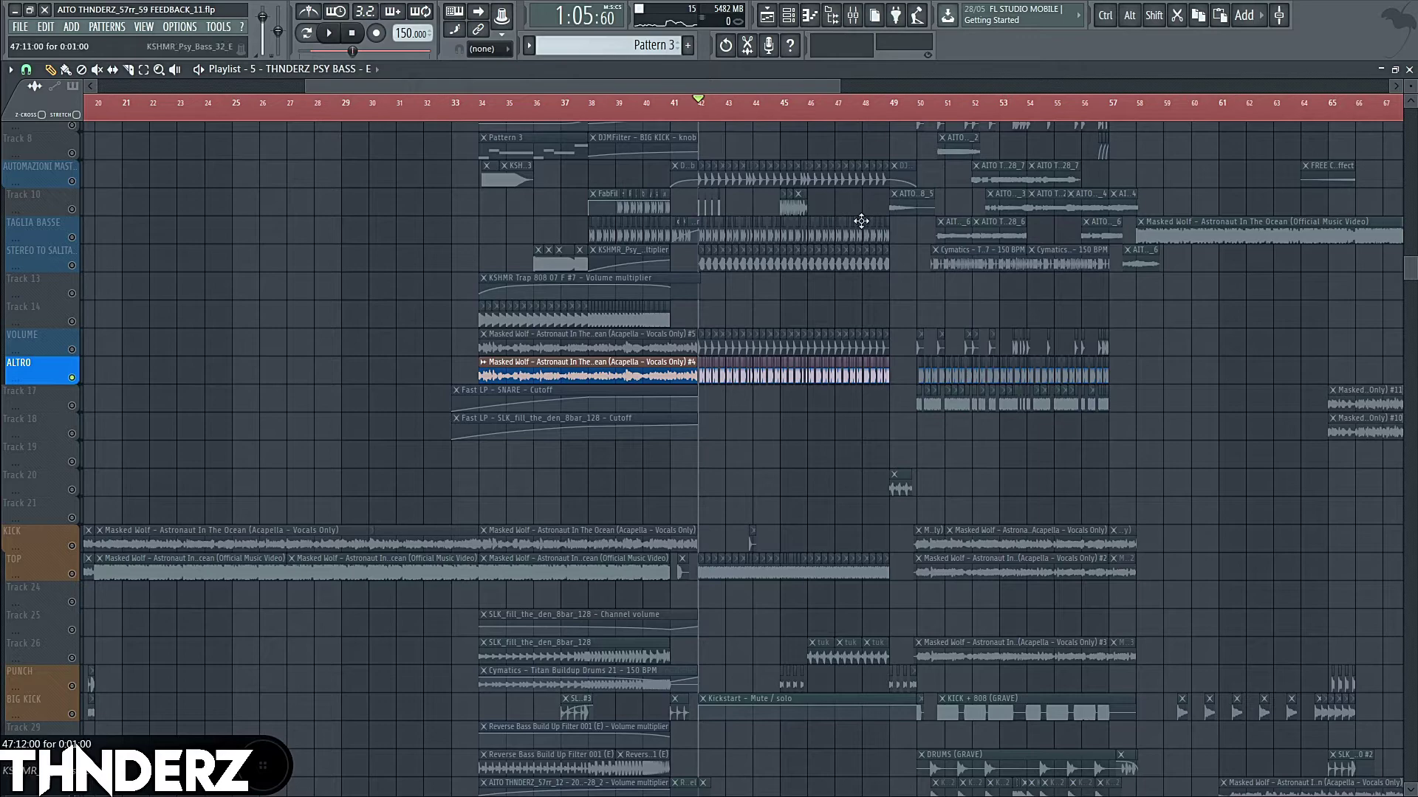
# Play the soloed psy bass and examine its FabFilter Pro-Q 2 curve on mixer track 81.
pyautogui.click(872, 14)
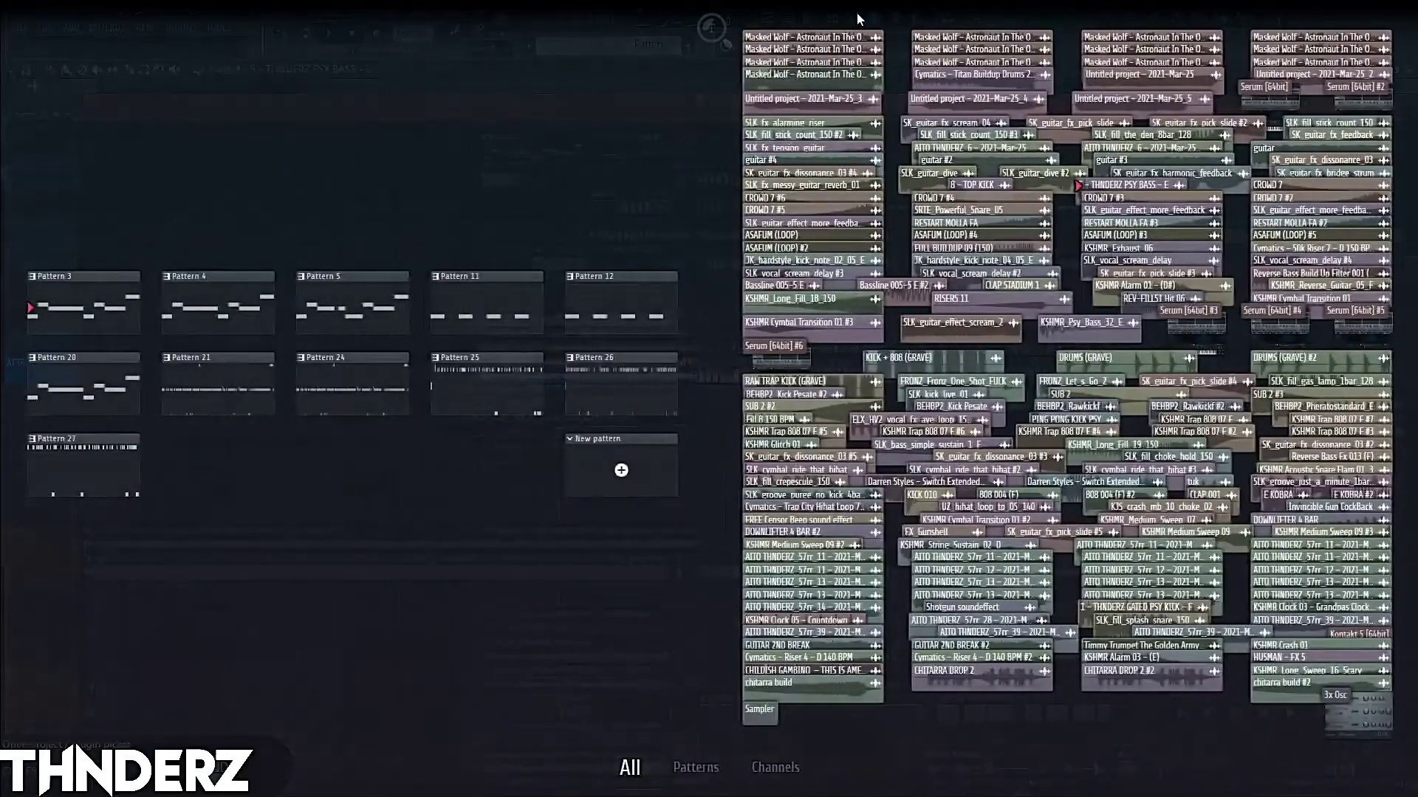
pyautogui.click(855, 13)
pyautogui.press('space')
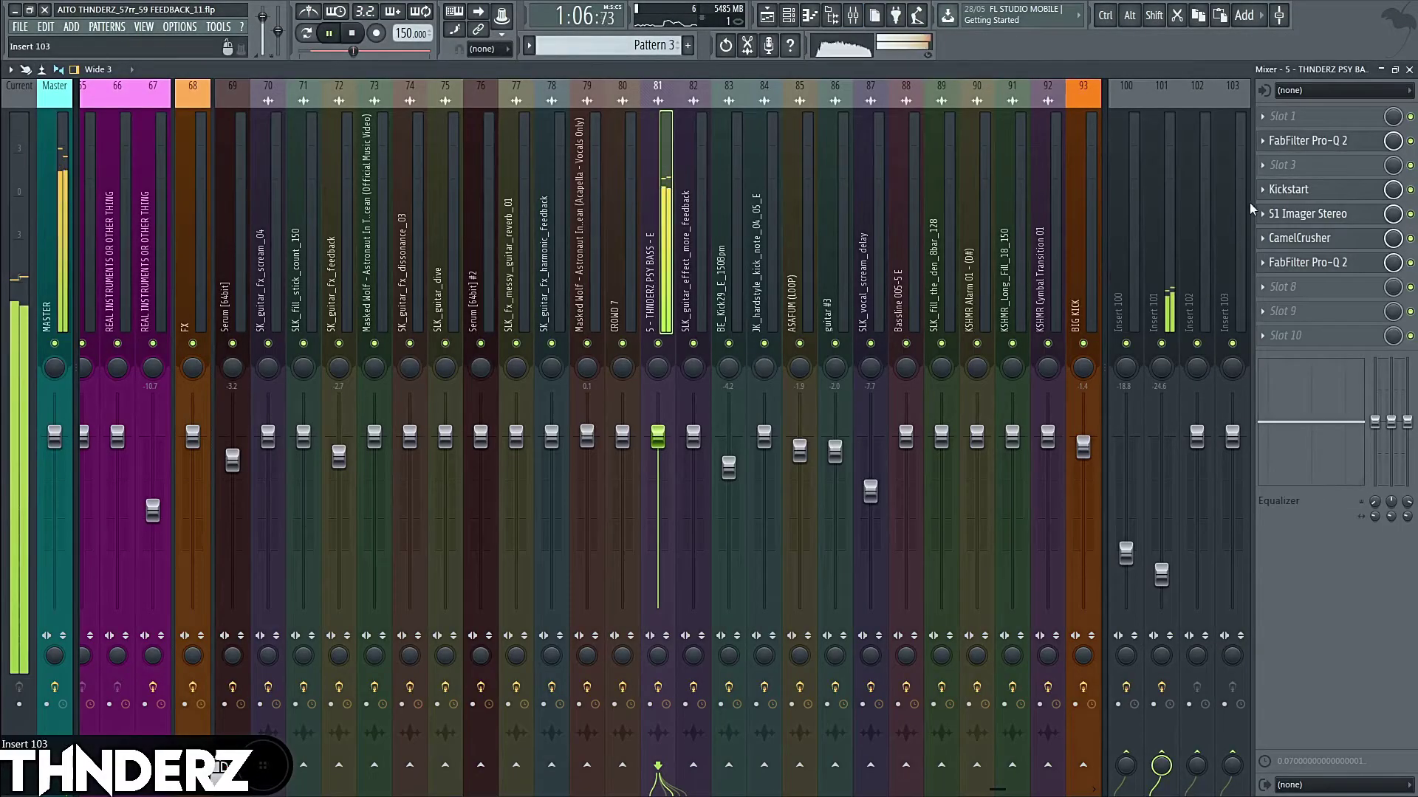
pyautogui.click(1304, 141)
pyautogui.press('space')
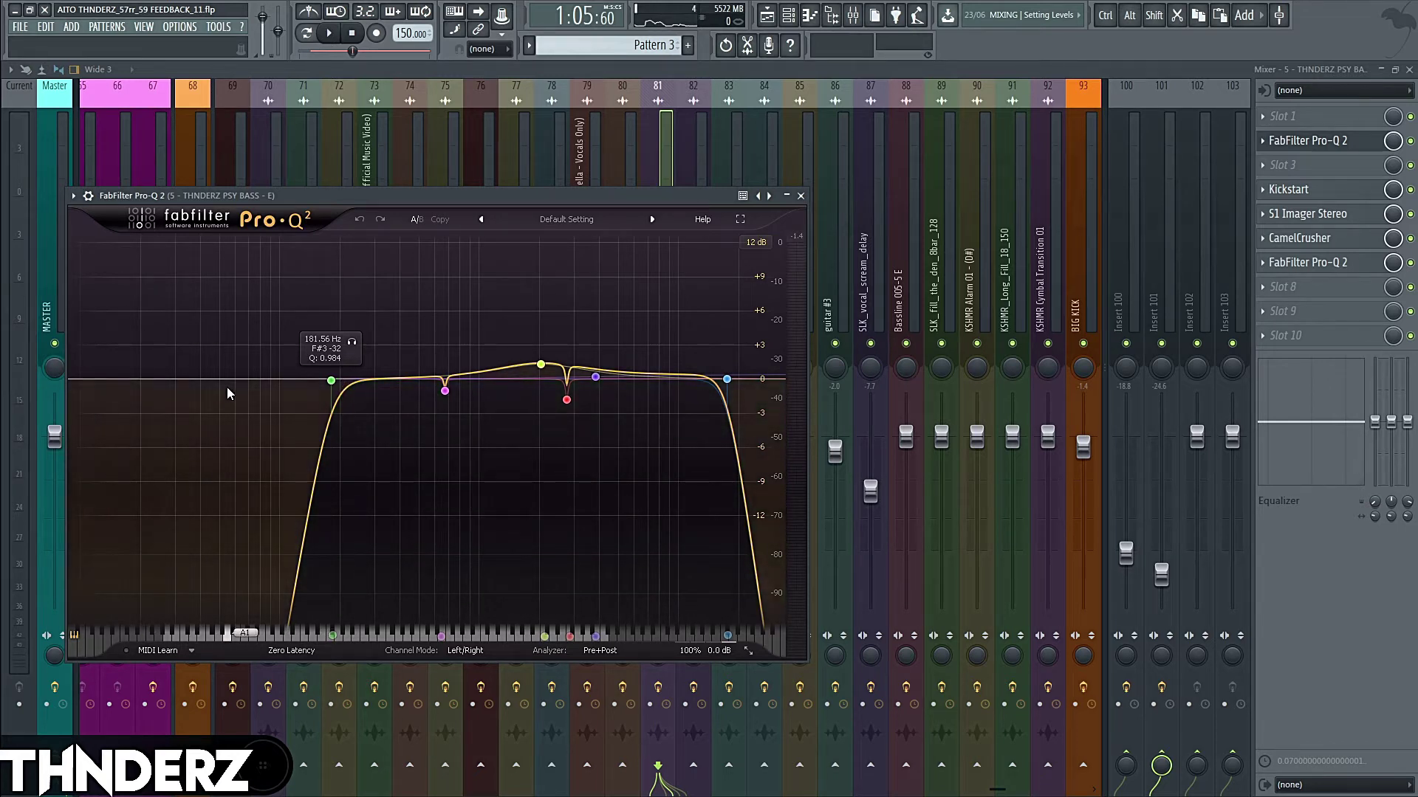
pyautogui.click(854, 17)
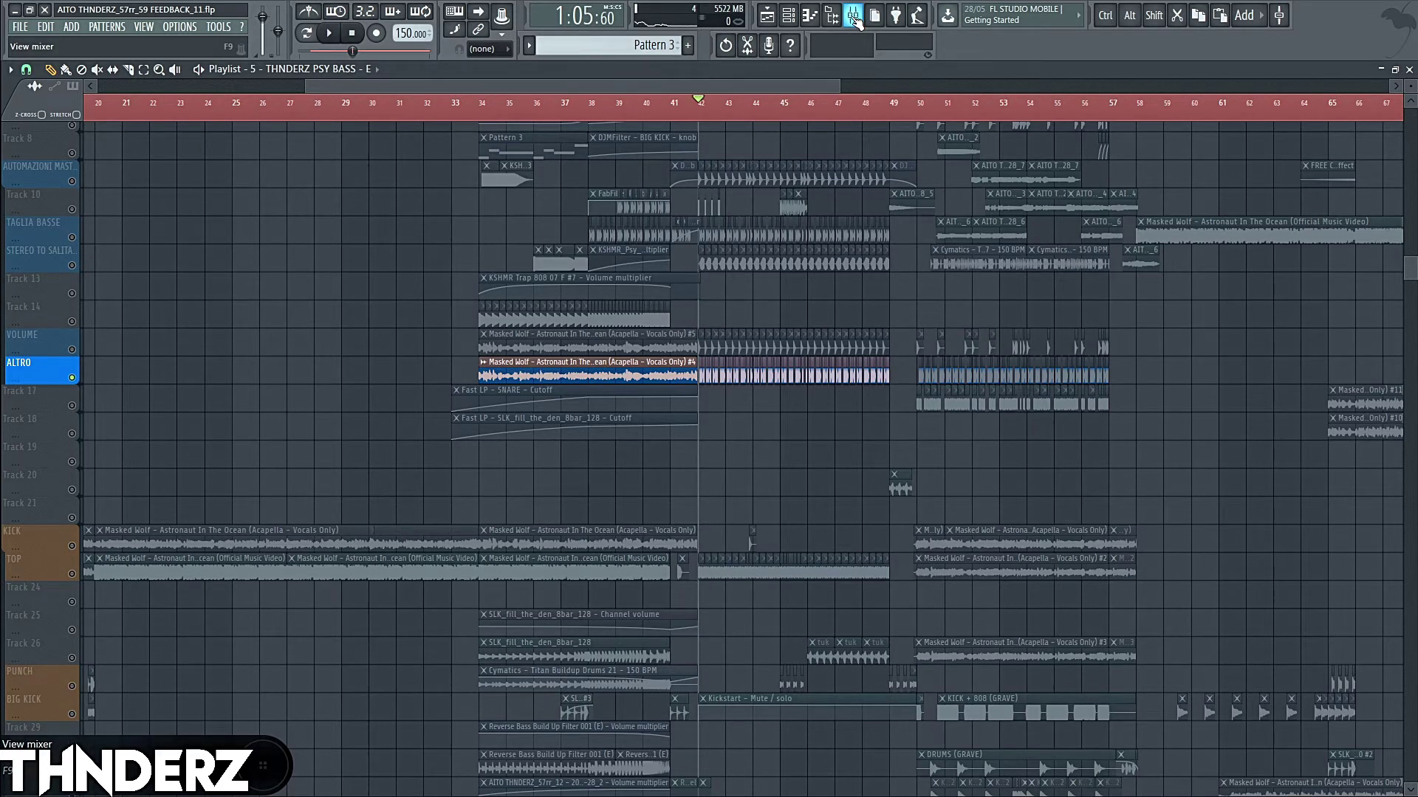
# Solo the TOP track and check the channel settings of its JK_hardstyle_kick_note_04_05_E sample.
pyautogui.scroll(-1, 812, 221)
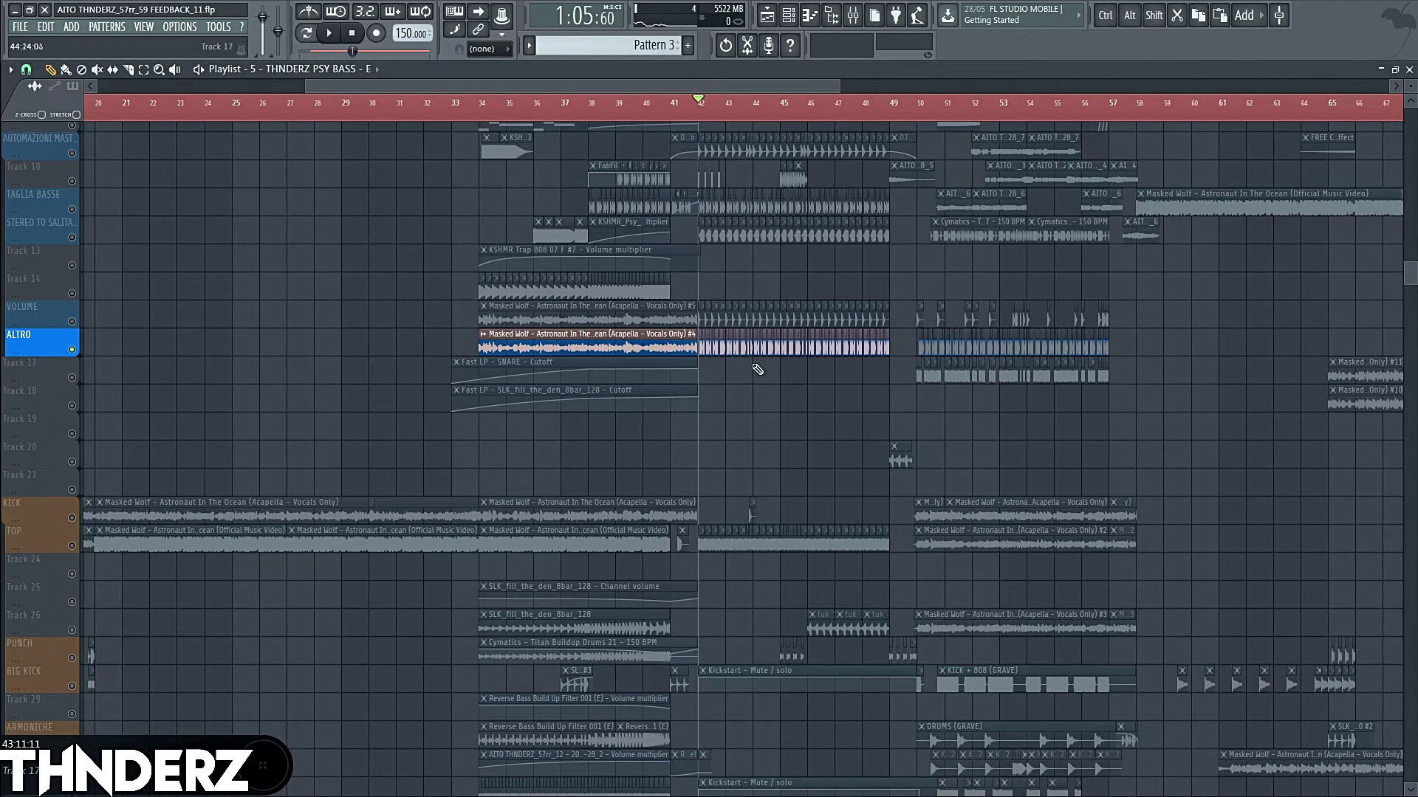
pyautogui.doubleClick(759, 347)
pyautogui.press('Escape')
pyautogui.scroll(-3, 774, 459)
pyautogui.click(64, 459)
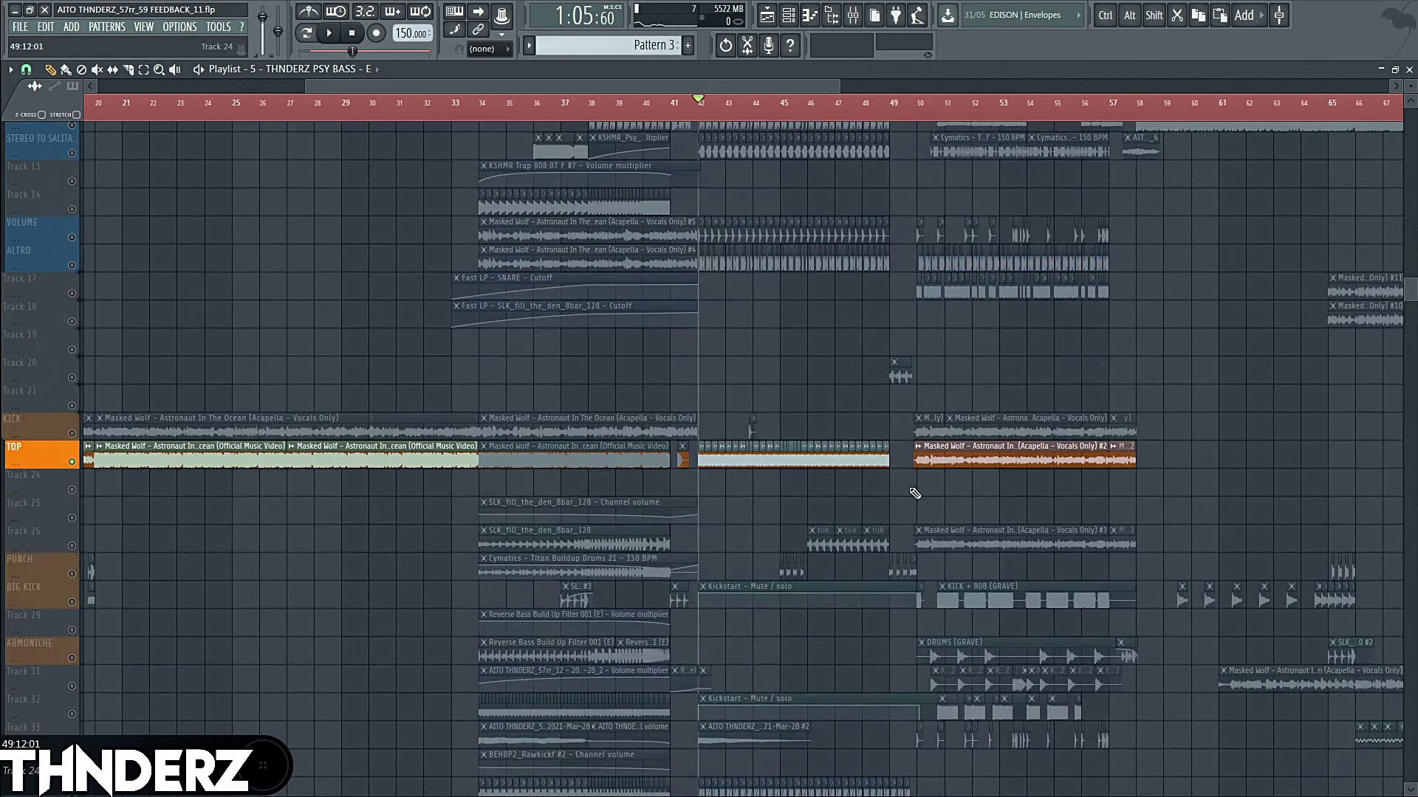
pyautogui.doubleClick(757, 458)
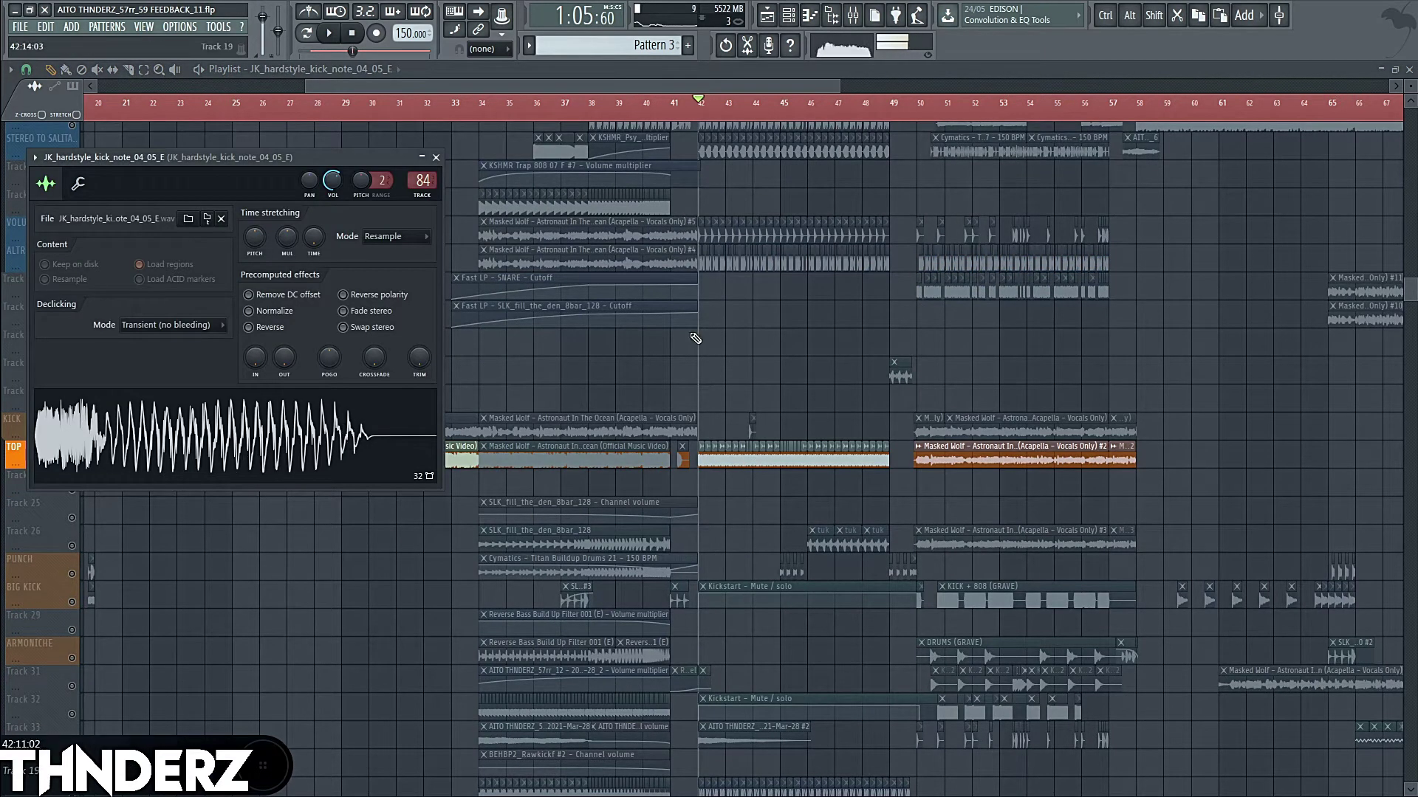
pyautogui.press('Escape')
# Unmute the STEREO TO SALITA track and play it together with the TOP track from bar 42.
pyautogui.scroll(2, 763, 324)
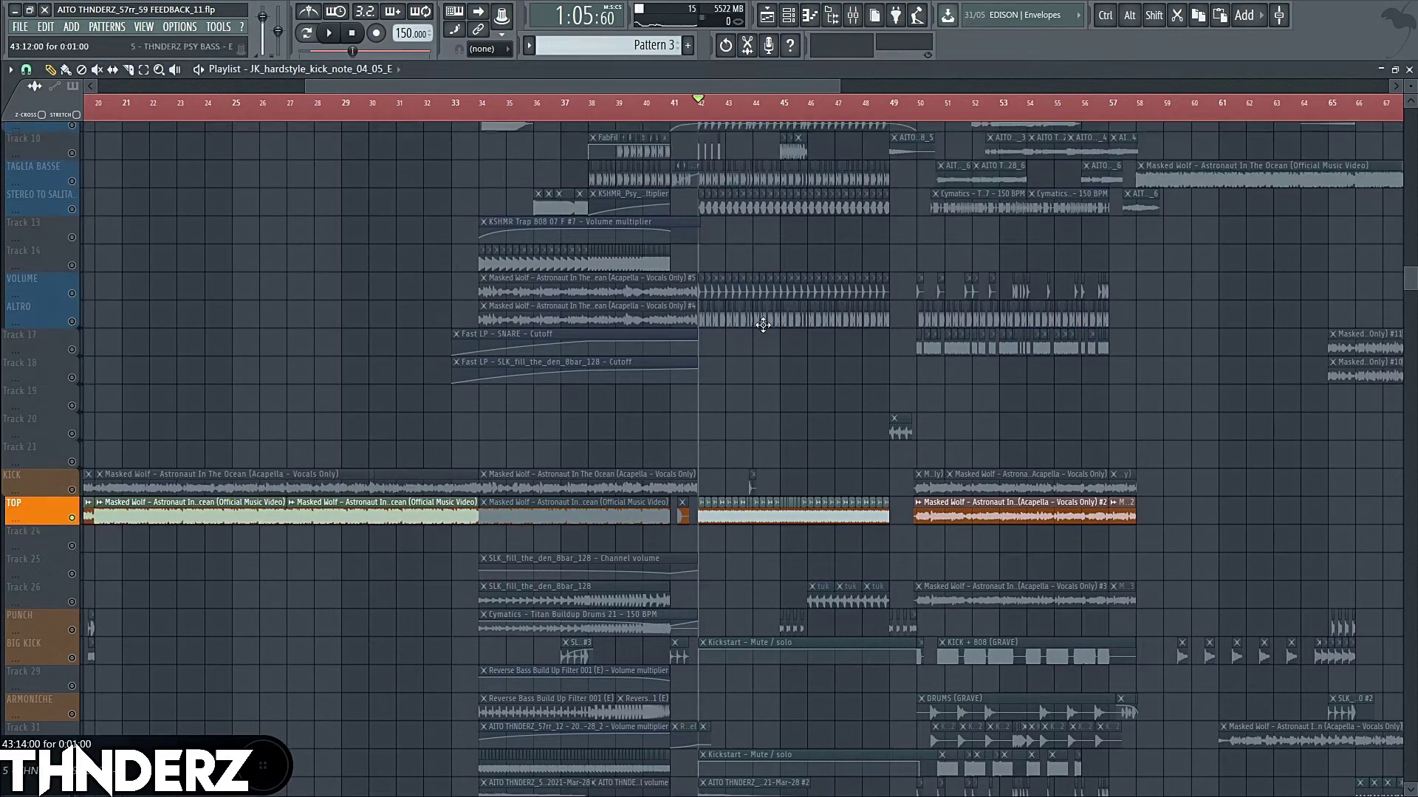
pyautogui.click(70, 208)
pyautogui.press('space')
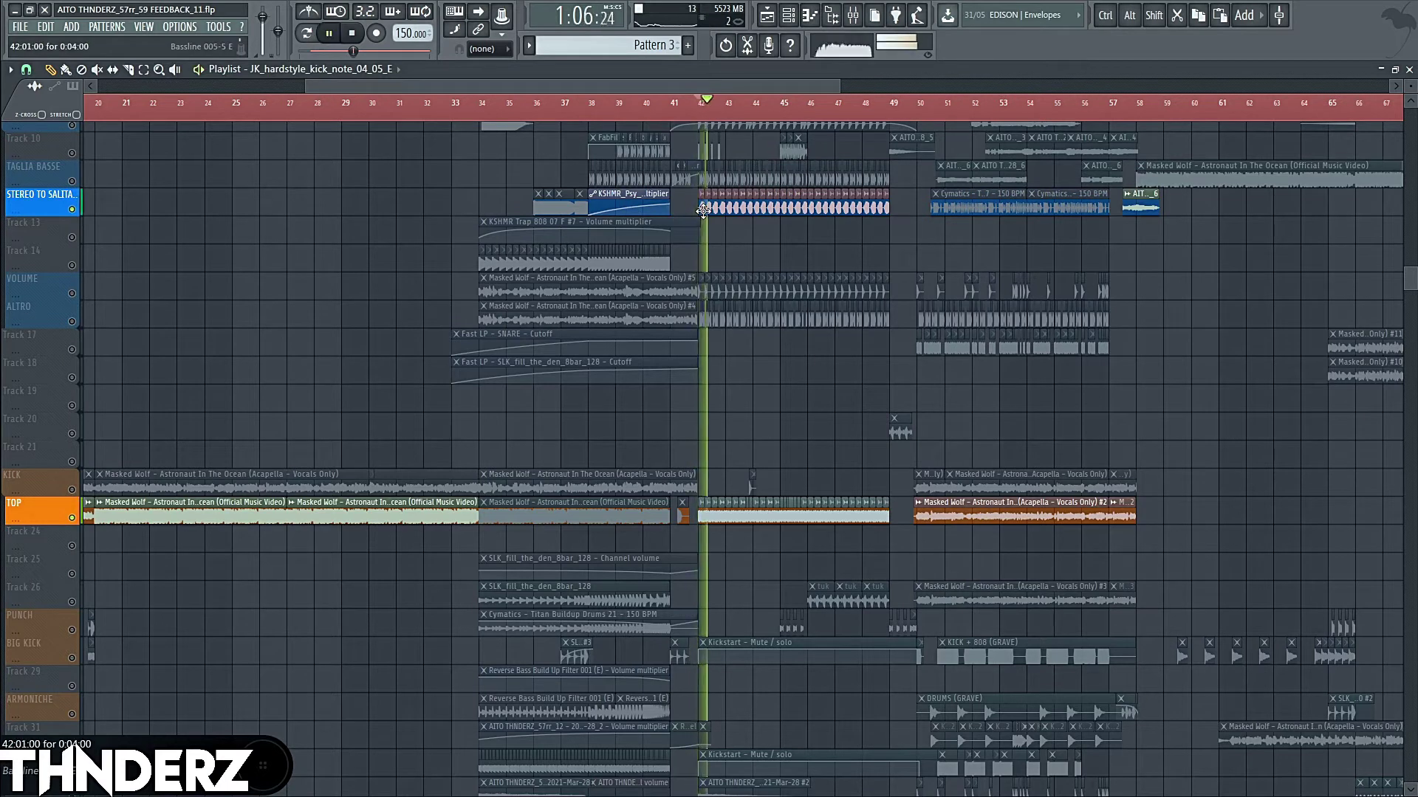
pyautogui.press('space')
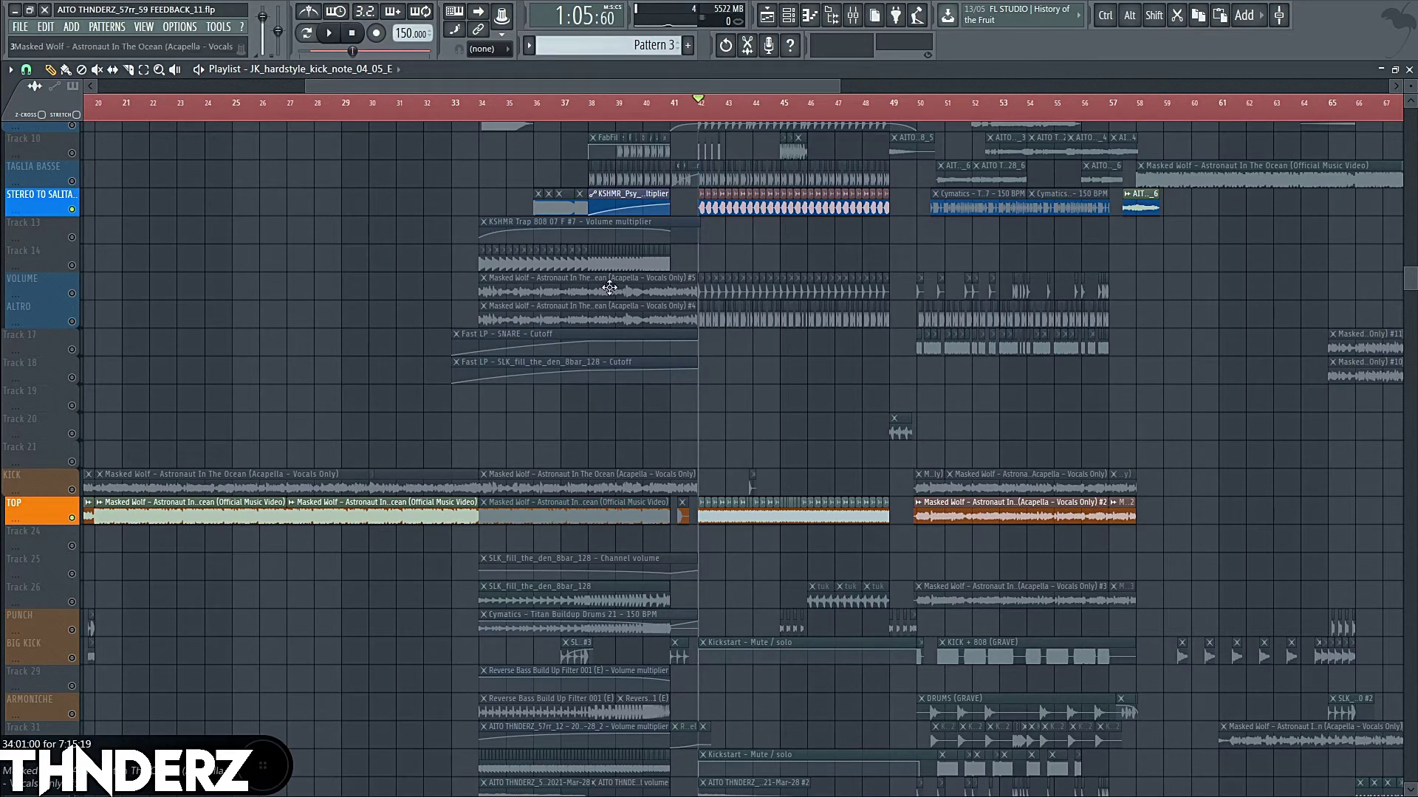
# Add a gentle bell boost of about 1 dB near 2 kHz in the hardstyle kick's FabFilter Pro-Q 2 during playback.
pyautogui.doubleClick(795, 518)
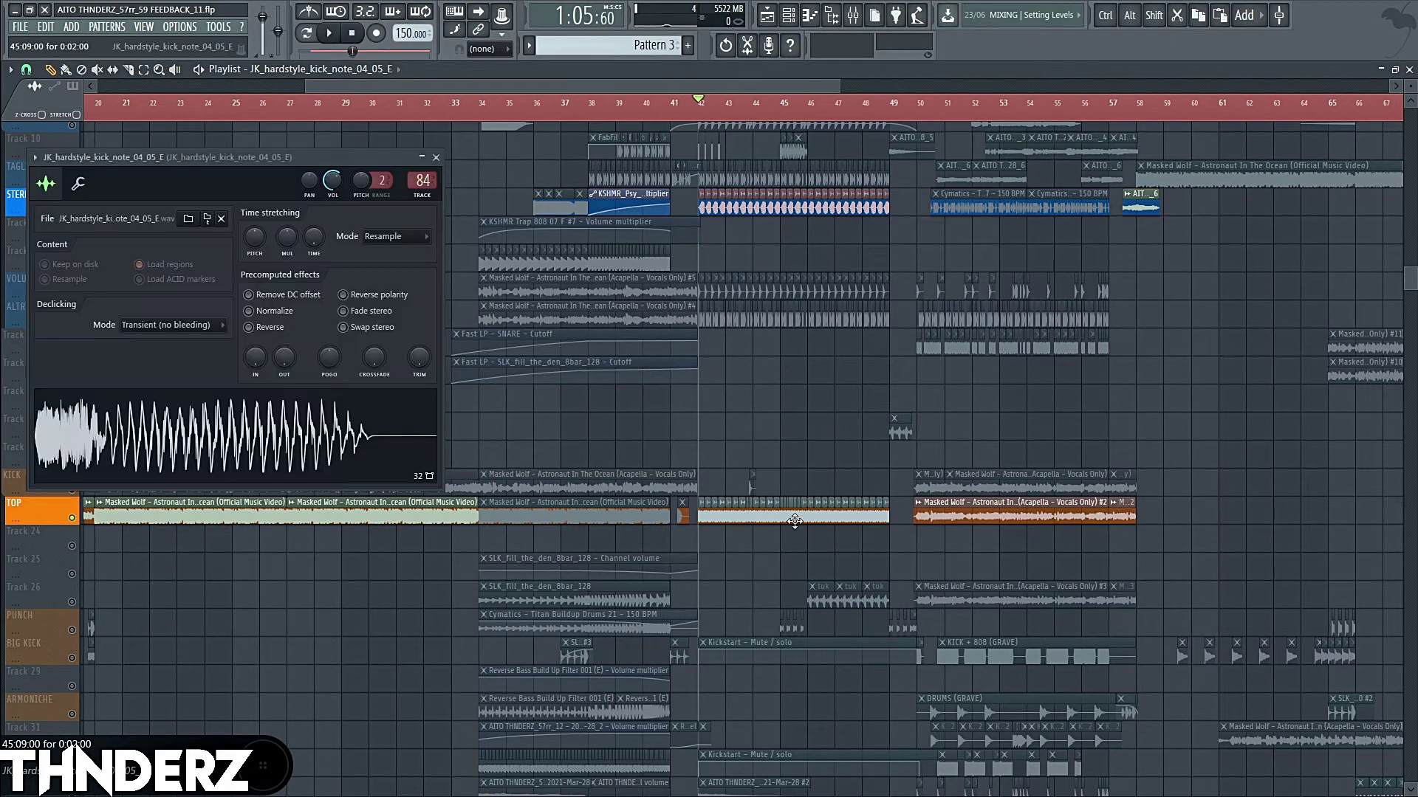
pyautogui.click(853, 15)
pyautogui.press('space')
pyautogui.click(1307, 116)
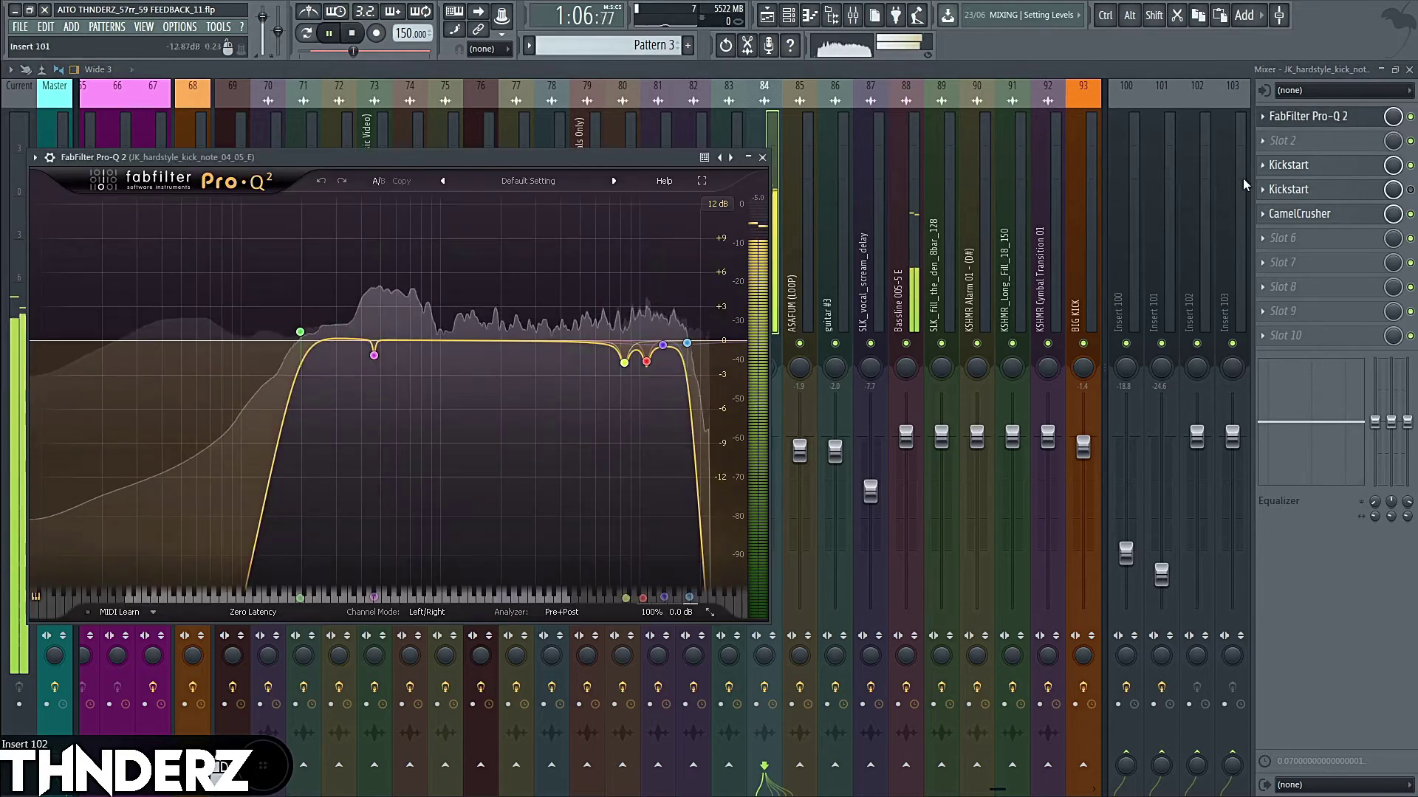
pyautogui.moveTo(485, 345)
pyautogui.mouseDown()
pyautogui.moveTo(489, 319)
pyautogui.moveTo(510, 322)
pyautogui.moveTo(498, 326)
pyautogui.mouseUp()
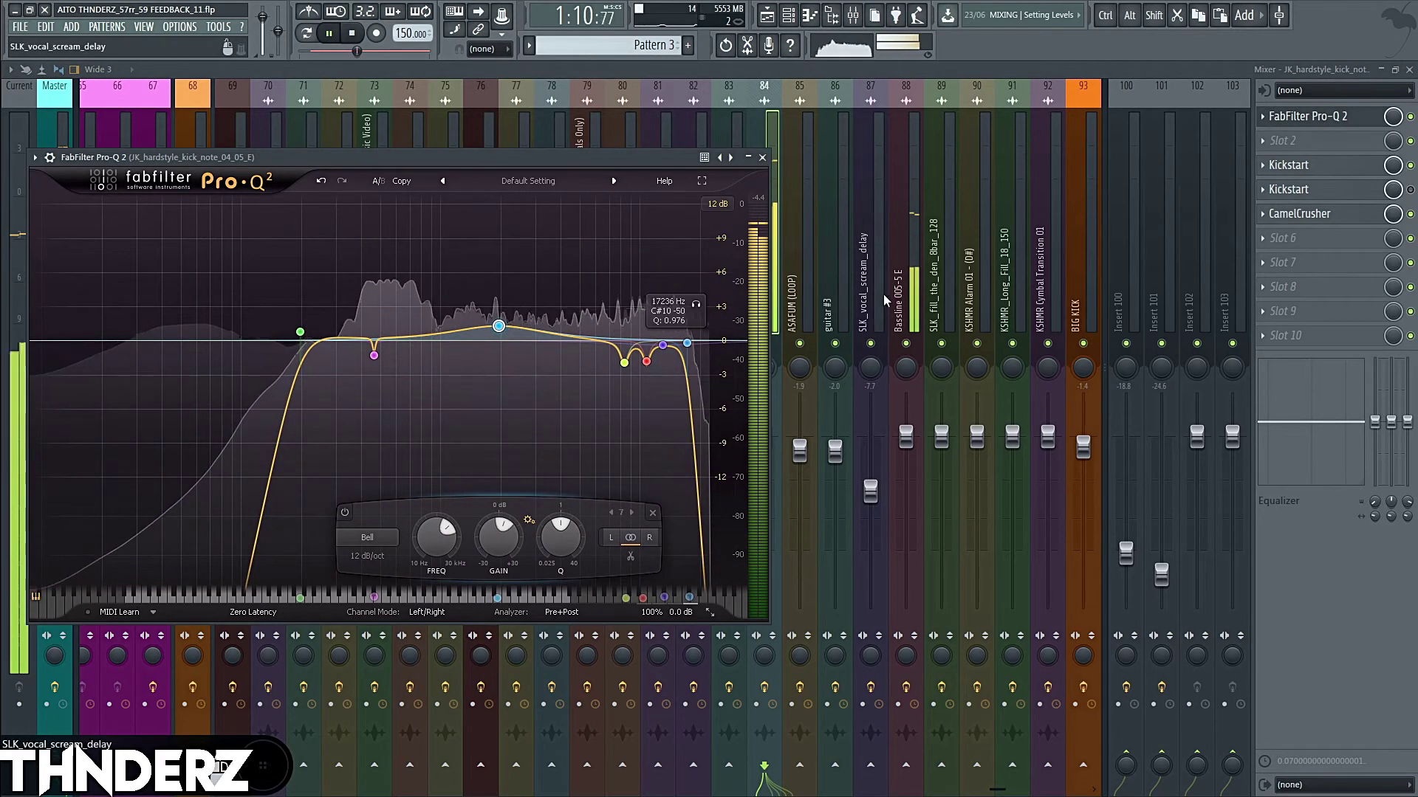
# Add a -1.10 dB bell cut at 1959.6 Hz in the Bassline 005-5 E track's FabFilter Pro-Q 2 and listen to it.
pyautogui.click(902, 268)
pyautogui.press('space')
pyautogui.click(1326, 140)
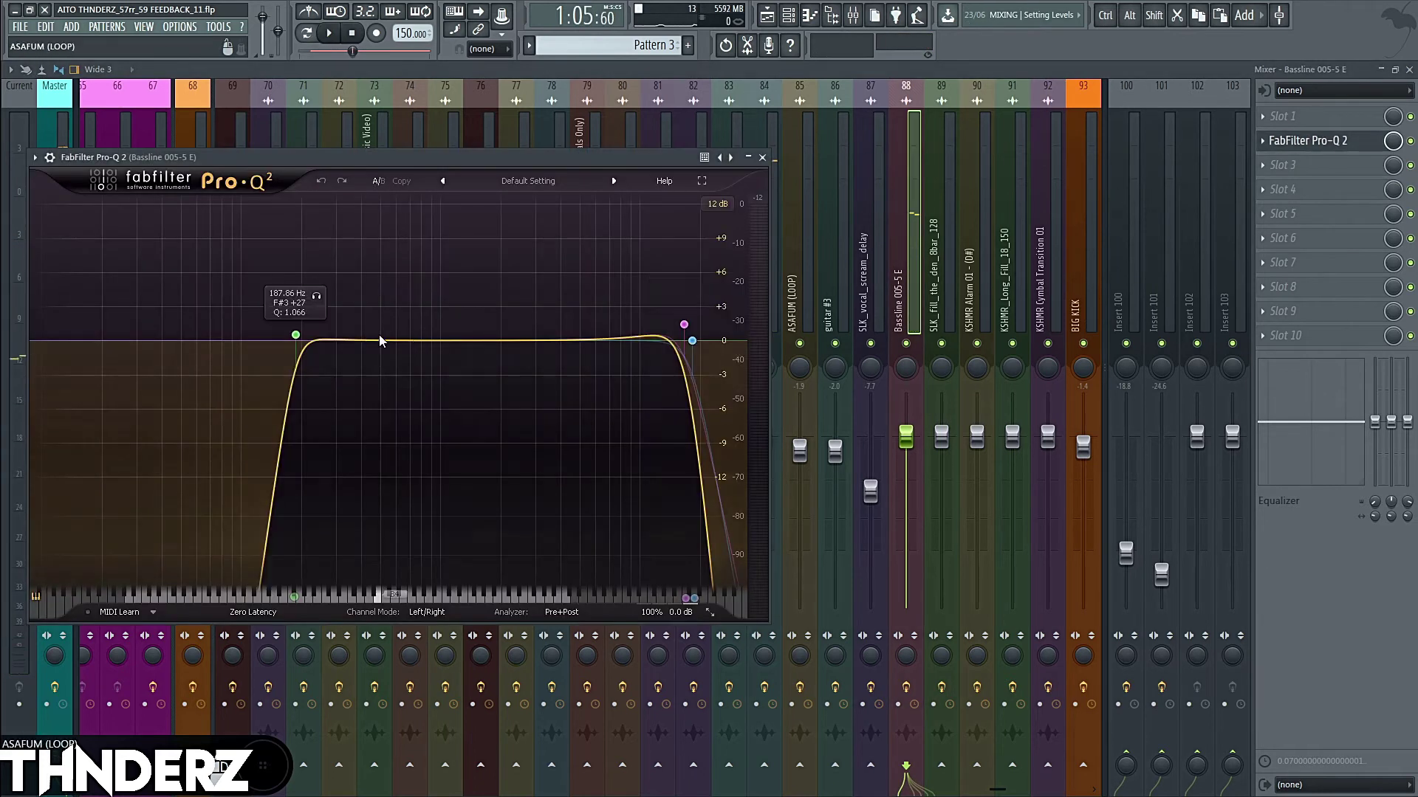
pyautogui.moveTo(502, 341); pyautogui.dragTo(499, 355)
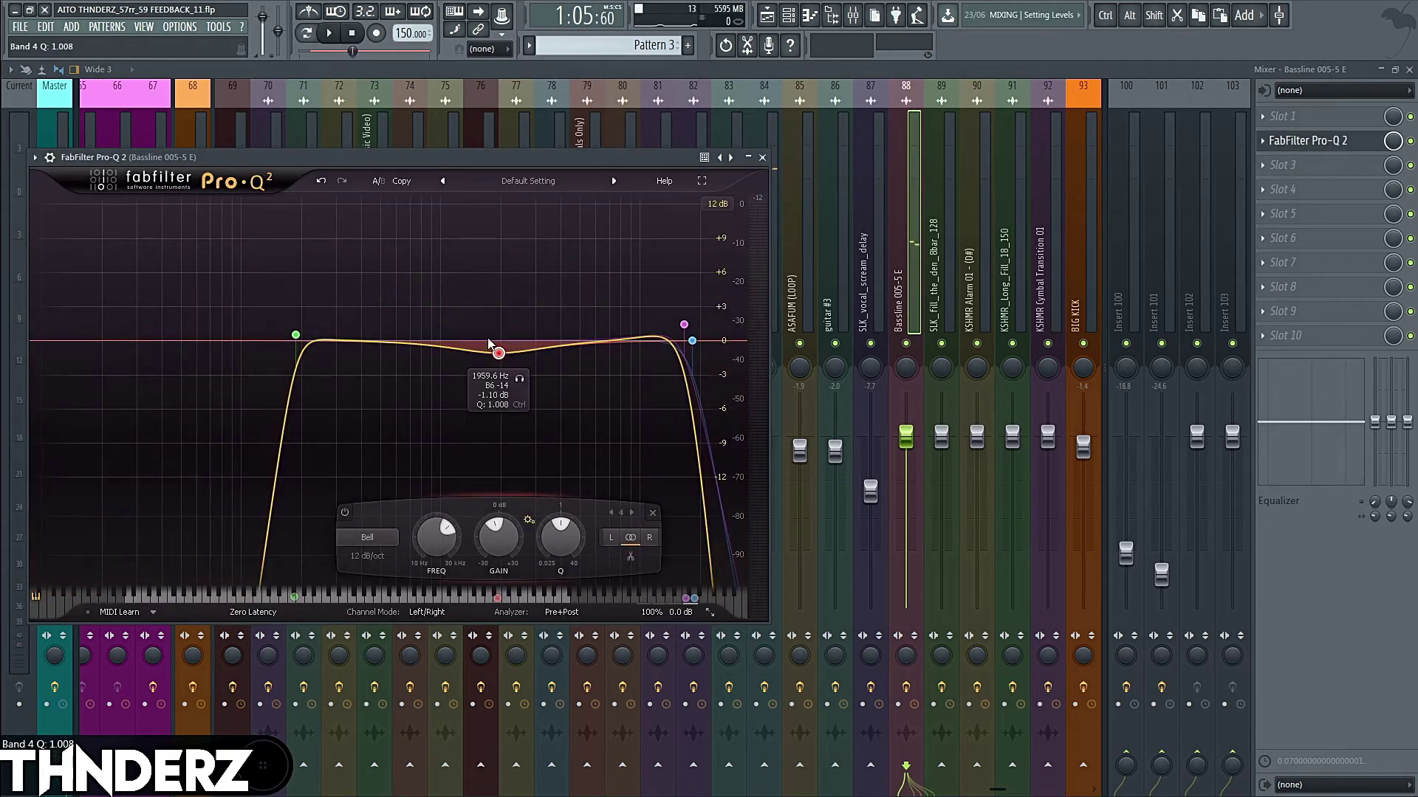
pyautogui.press('space')
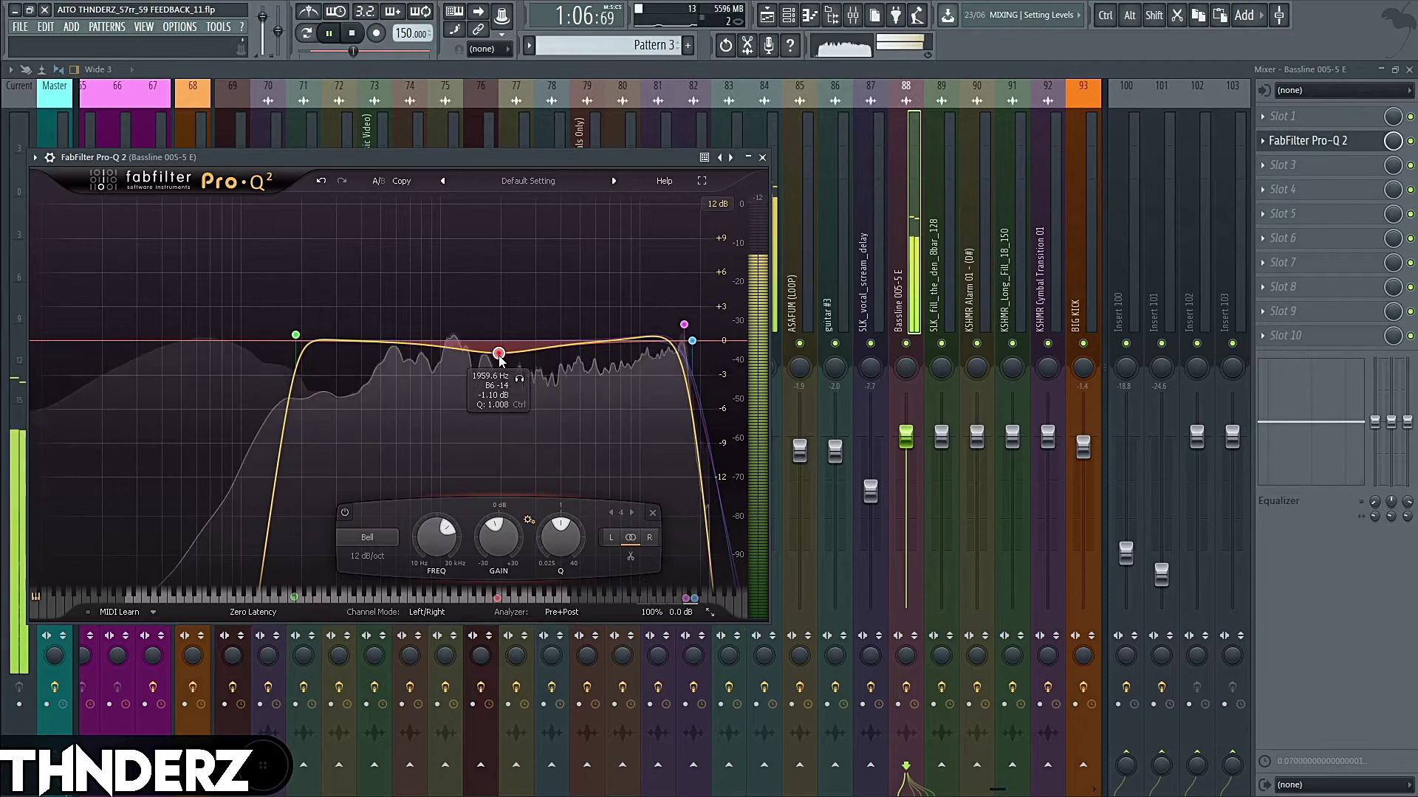
pyautogui.press('space')
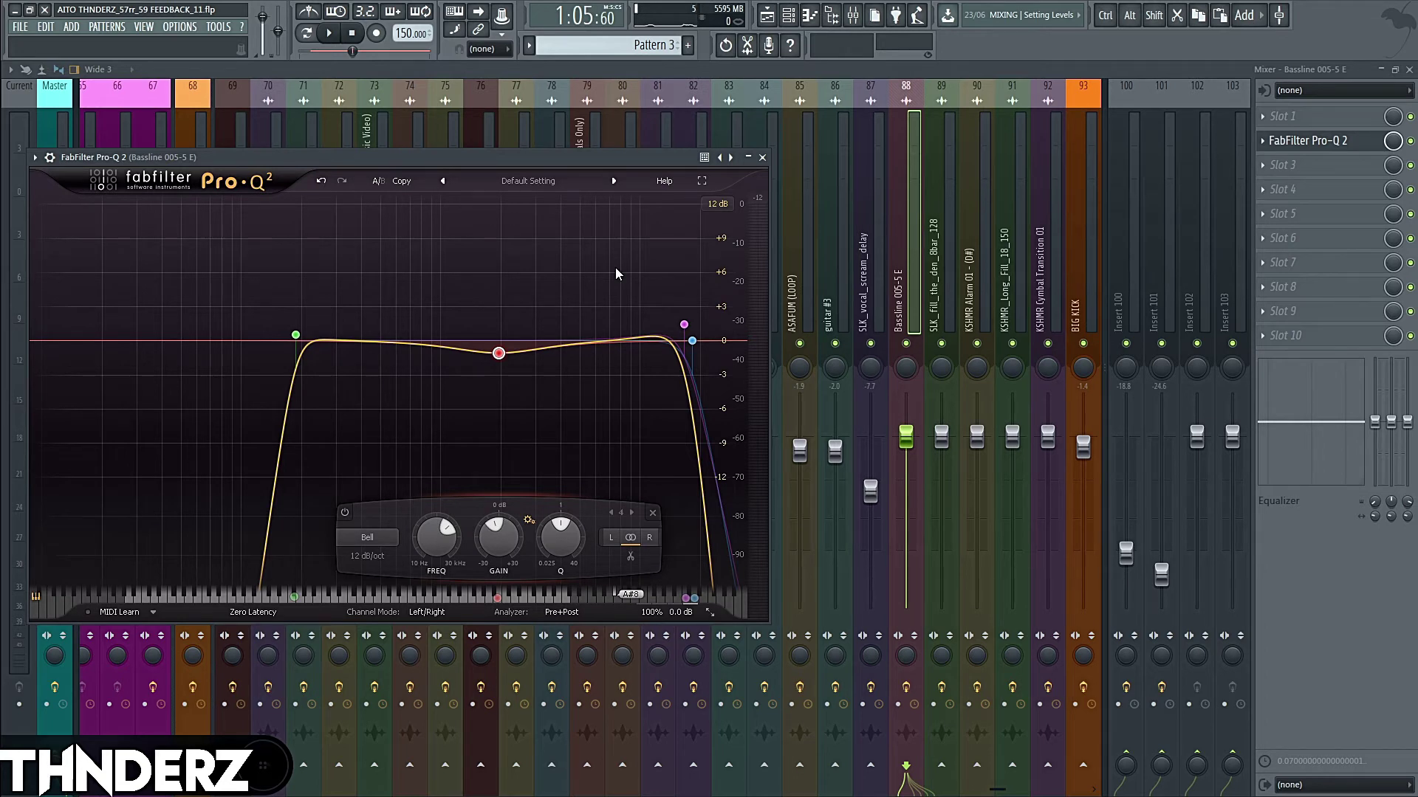
# Reopen the FabFilter Pro-Q 2 of the TOP track's hardstyle kick and review its EQ curve.
pyautogui.press('F5')
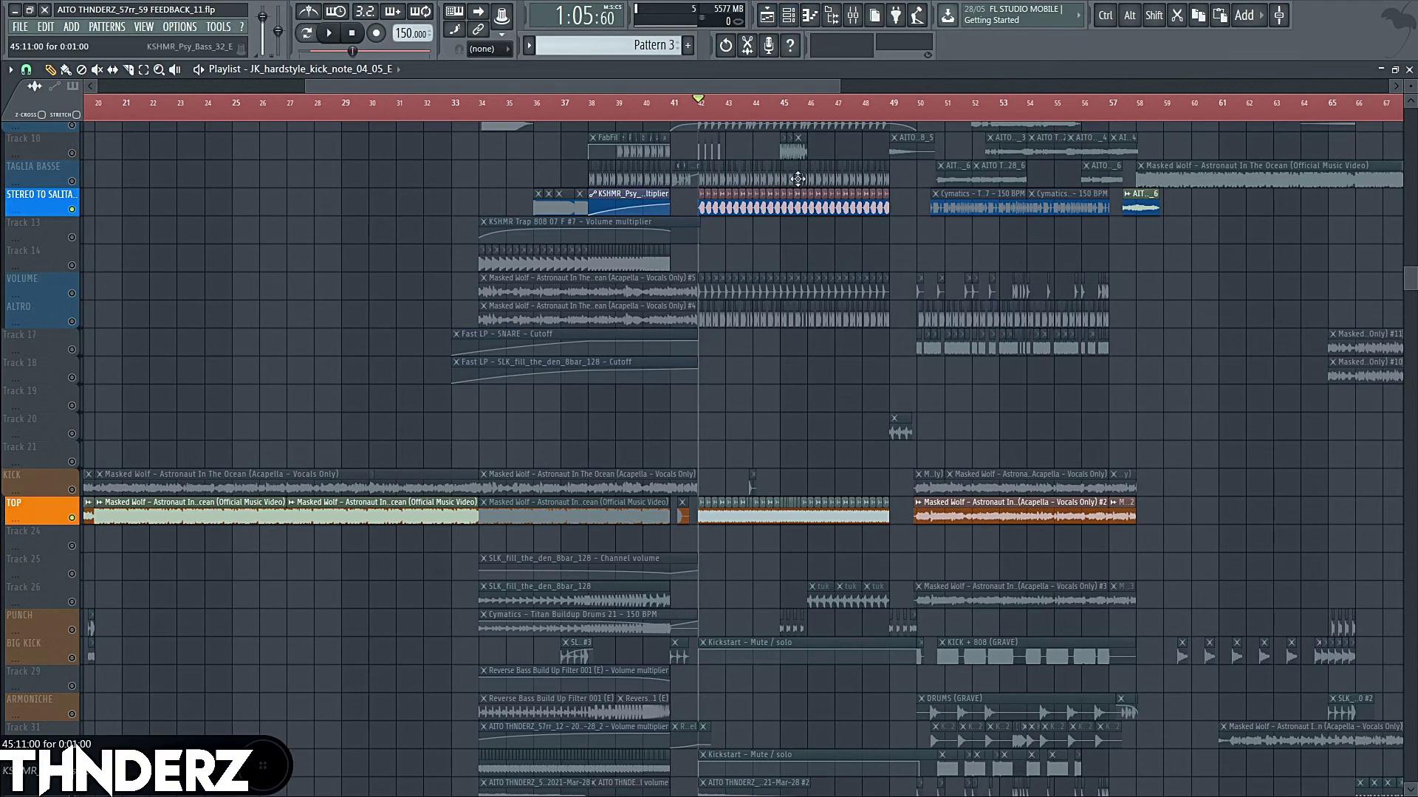
pyautogui.moveTo(835, 82); pyautogui.dragTo(681, 84)
pyautogui.scroll(2, 417, 259)
pyautogui.scroll(2, 417, 259)
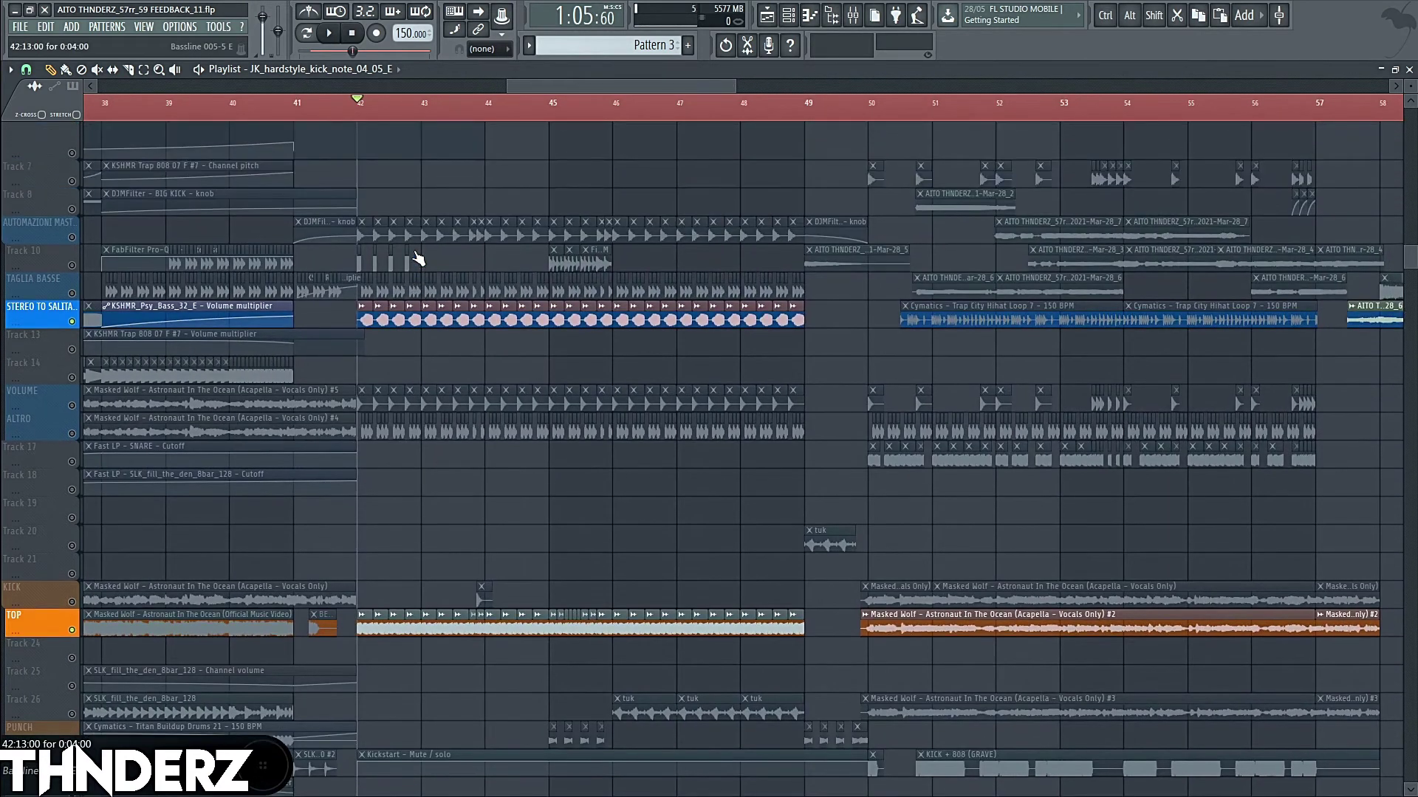
pyautogui.scroll(-3, 417, 259)
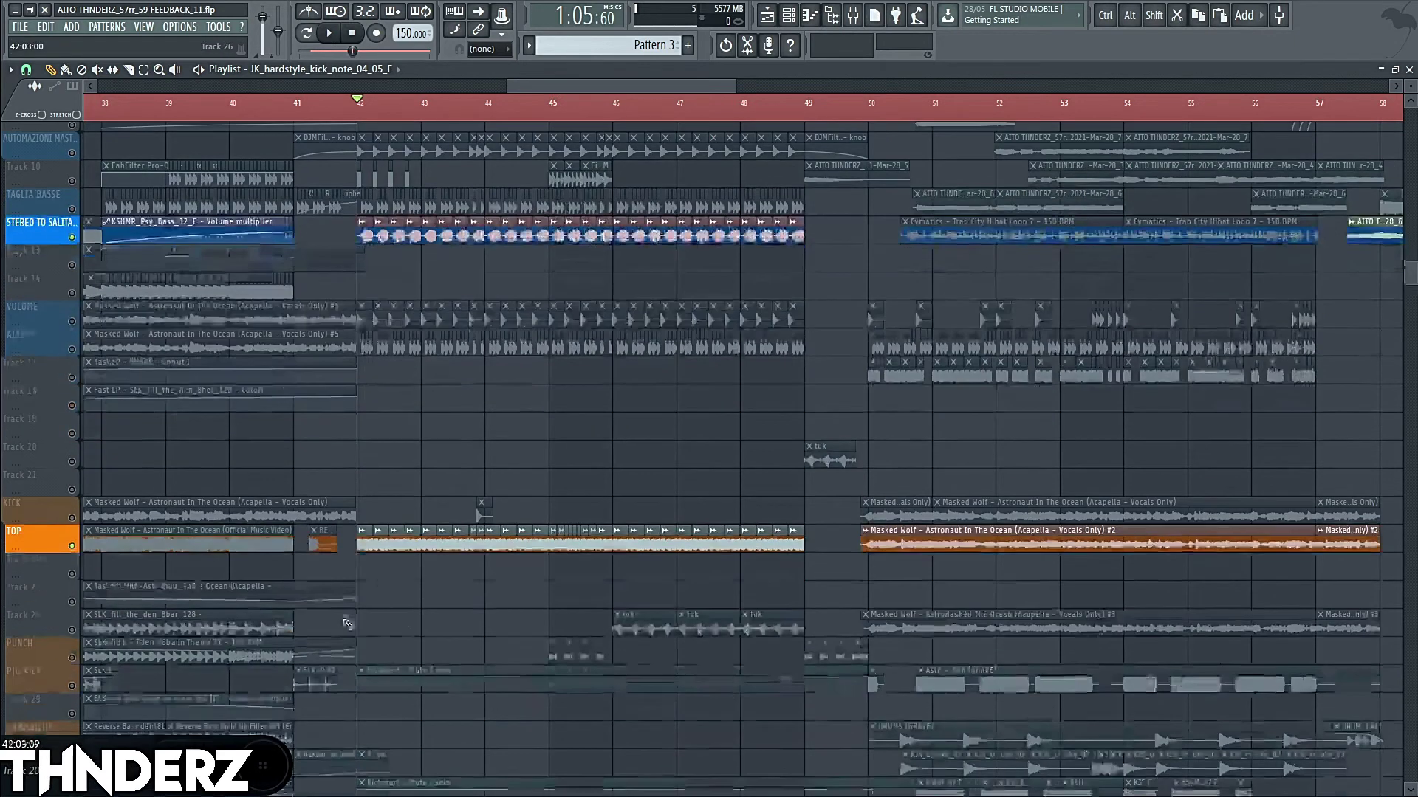
pyautogui.doubleClick(382, 545)
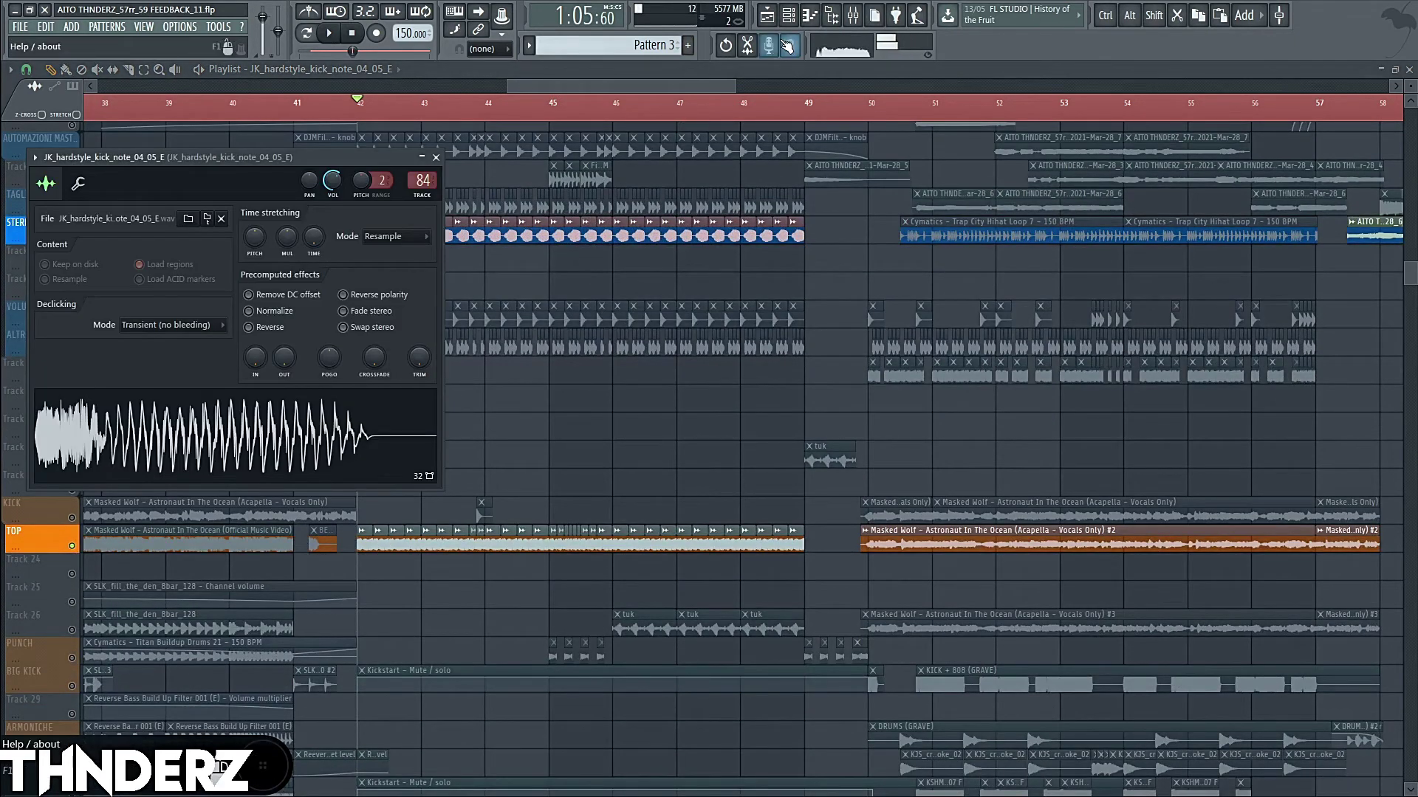
pyautogui.click(856, 15)
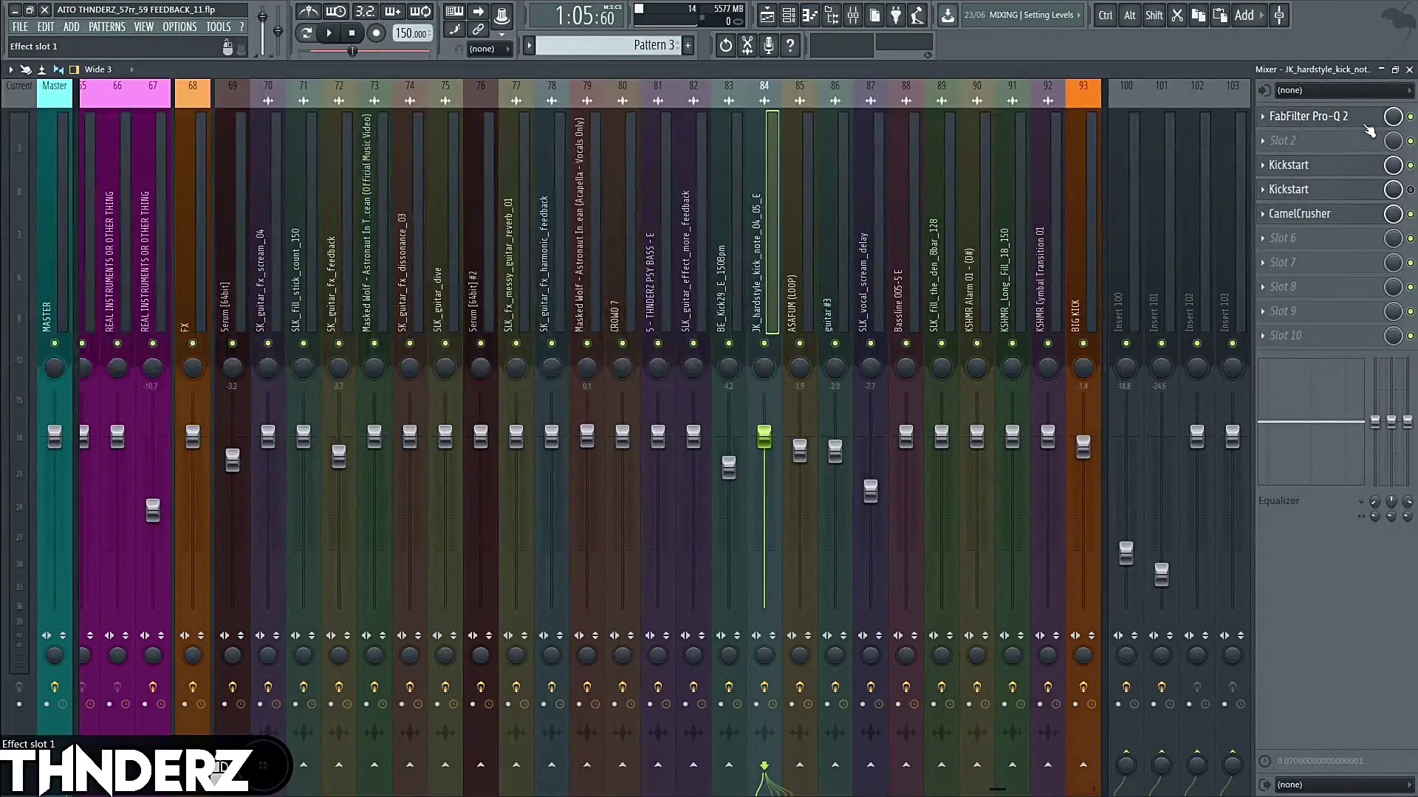
pyautogui.click(1306, 116)
pyautogui.click(1409, 69)
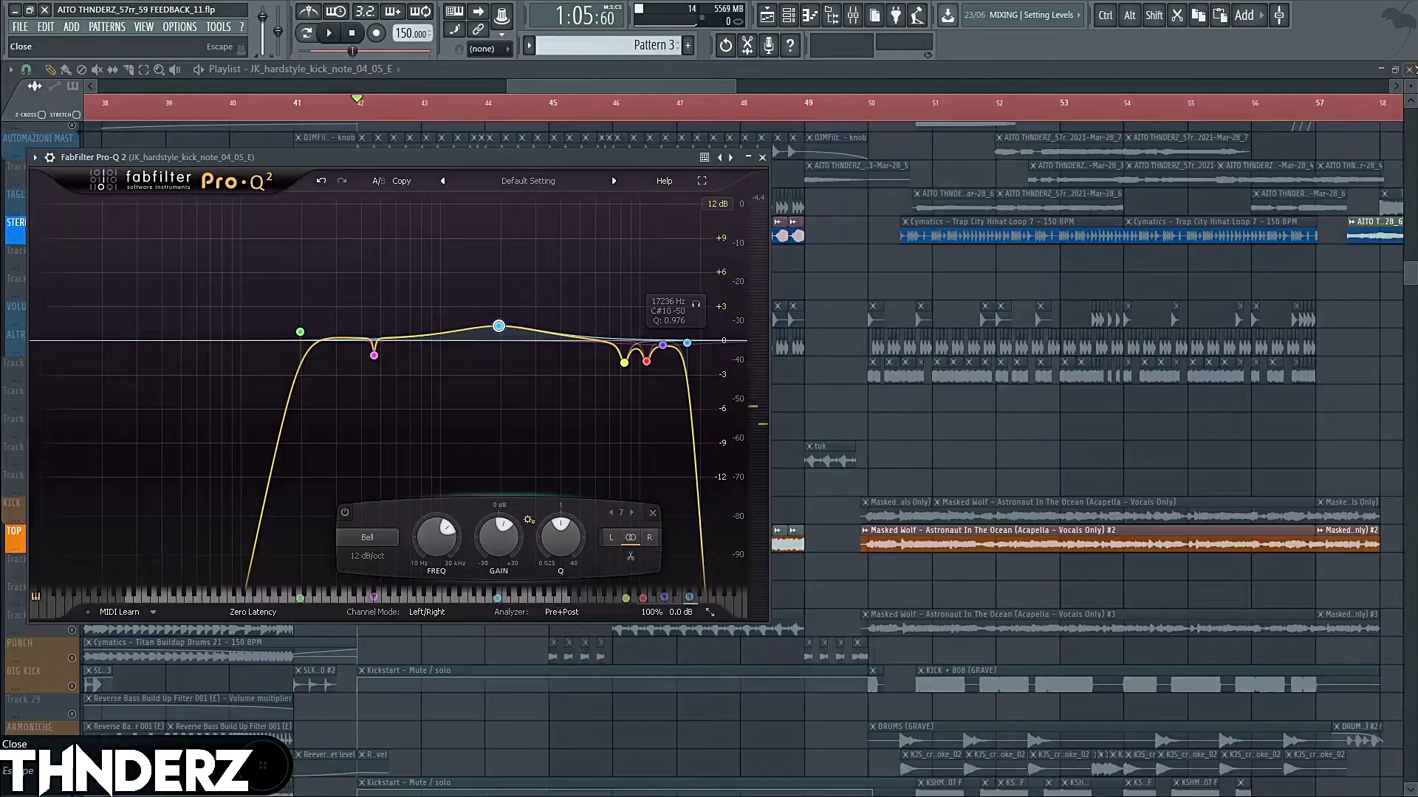
pyautogui.click(828, 441)
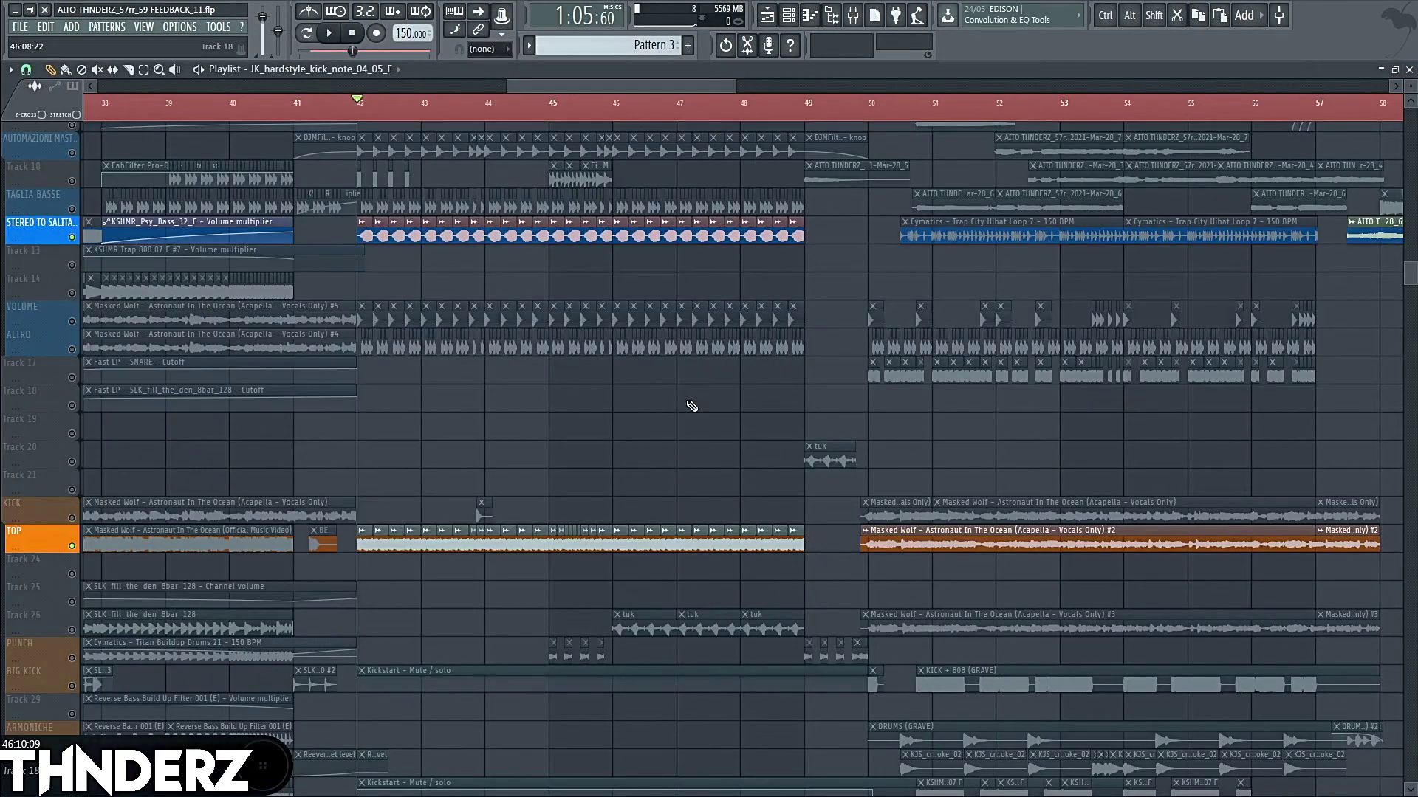
# Review the EQ curve of the ALTRO track's psy bass in its first FabFilter Pro-Q 2.
pyautogui.doubleClick(479, 339)
pyautogui.click(853, 15)
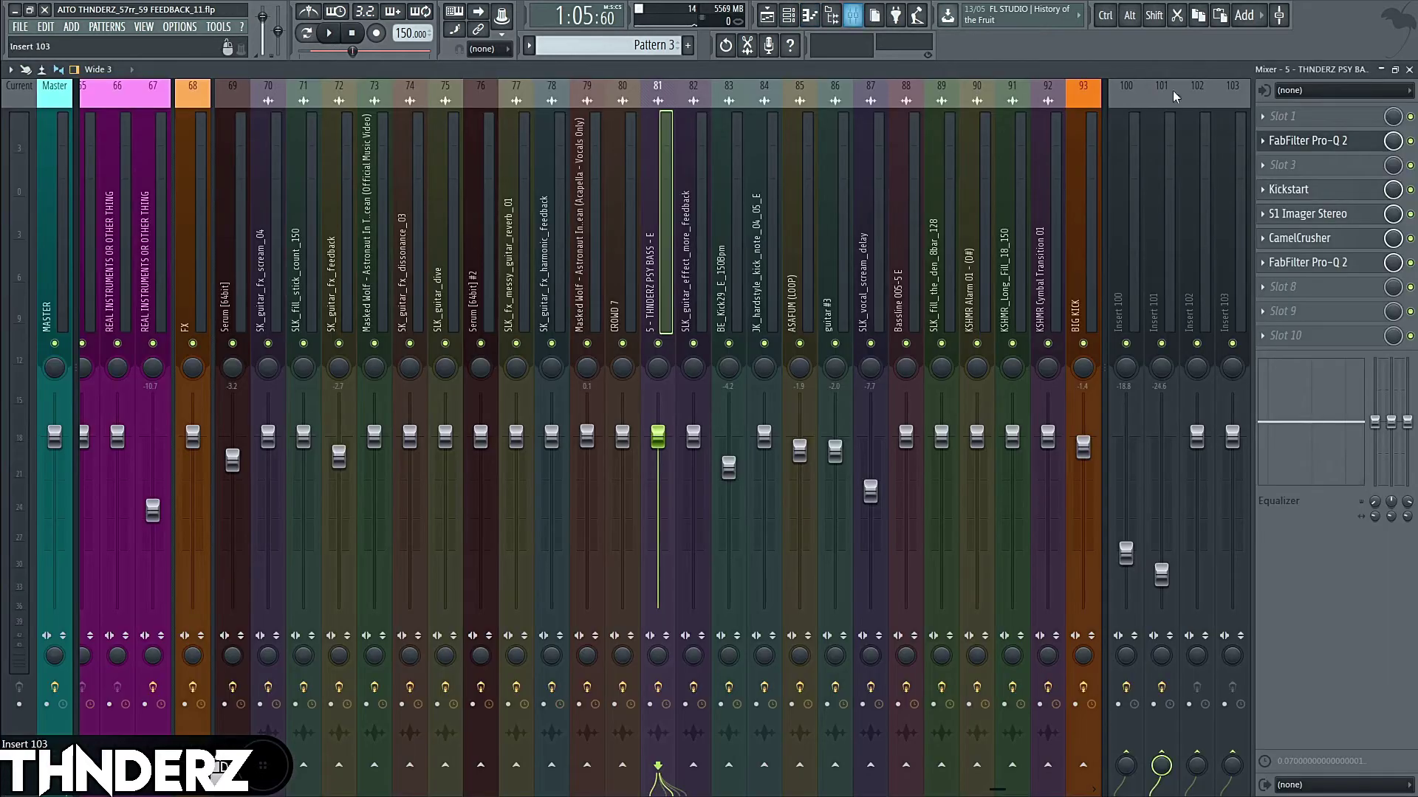
pyautogui.click(1299, 140)
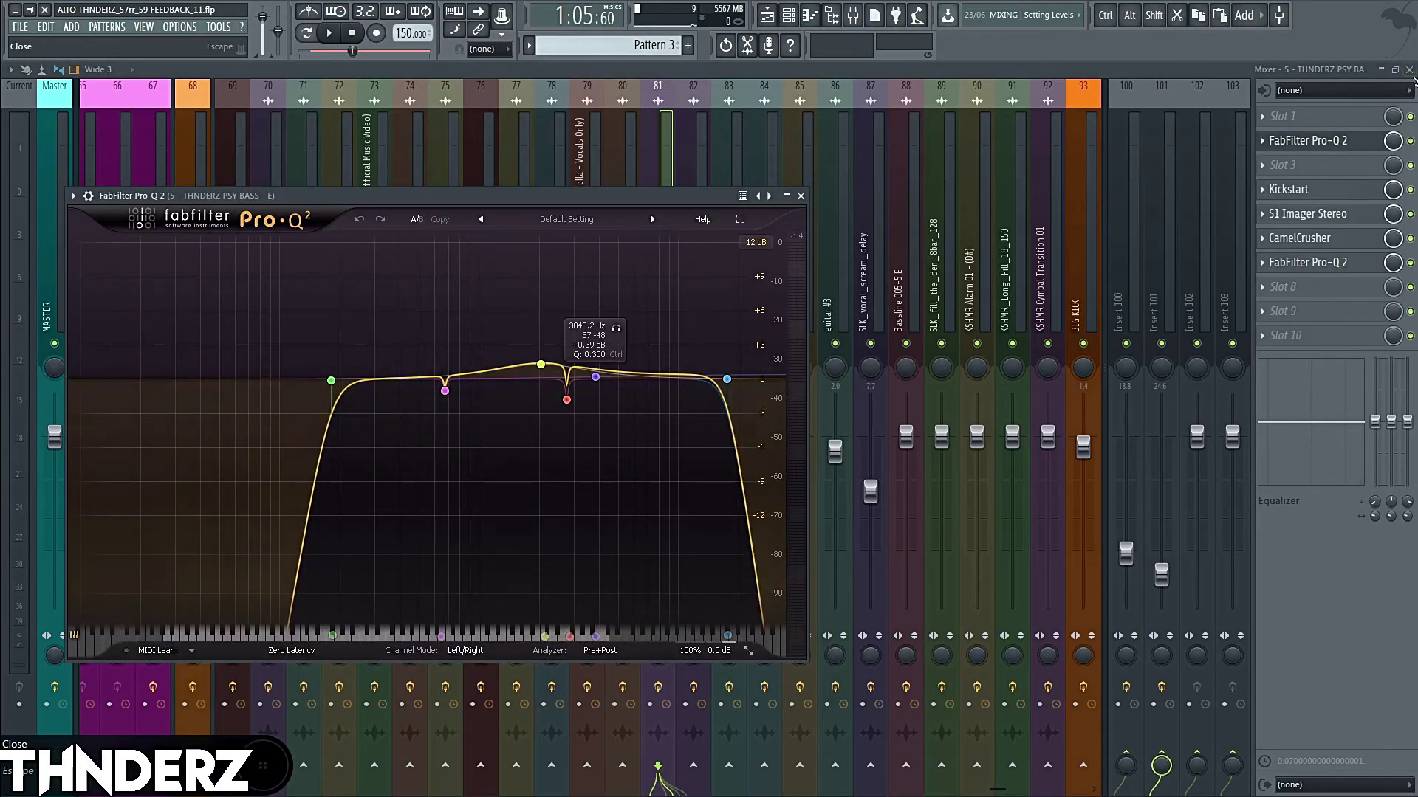
pyautogui.click(1408, 70)
pyautogui.click(1135, 433)
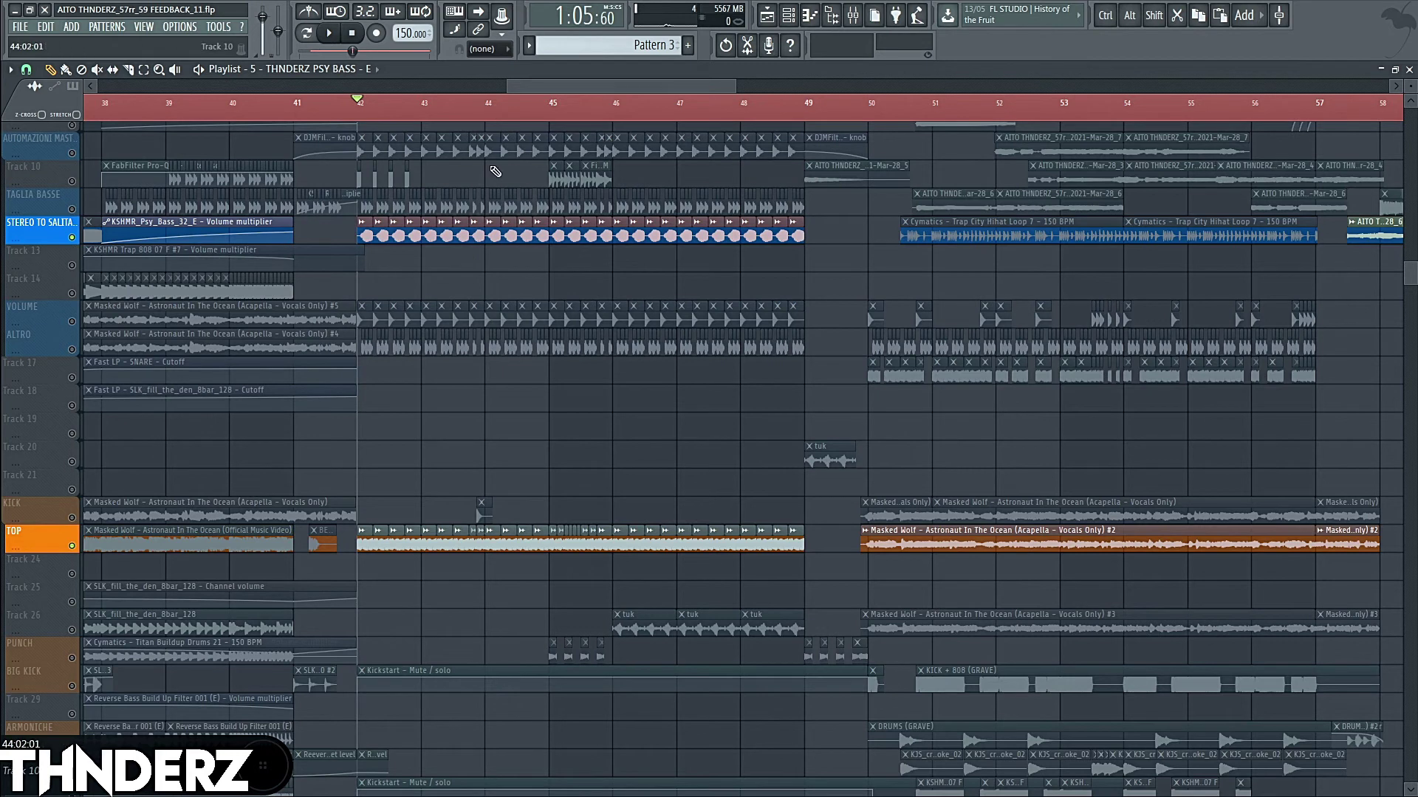
# End the solo by reactivating all playlist tracks.
pyautogui.hotkey('ctrl', 'z')
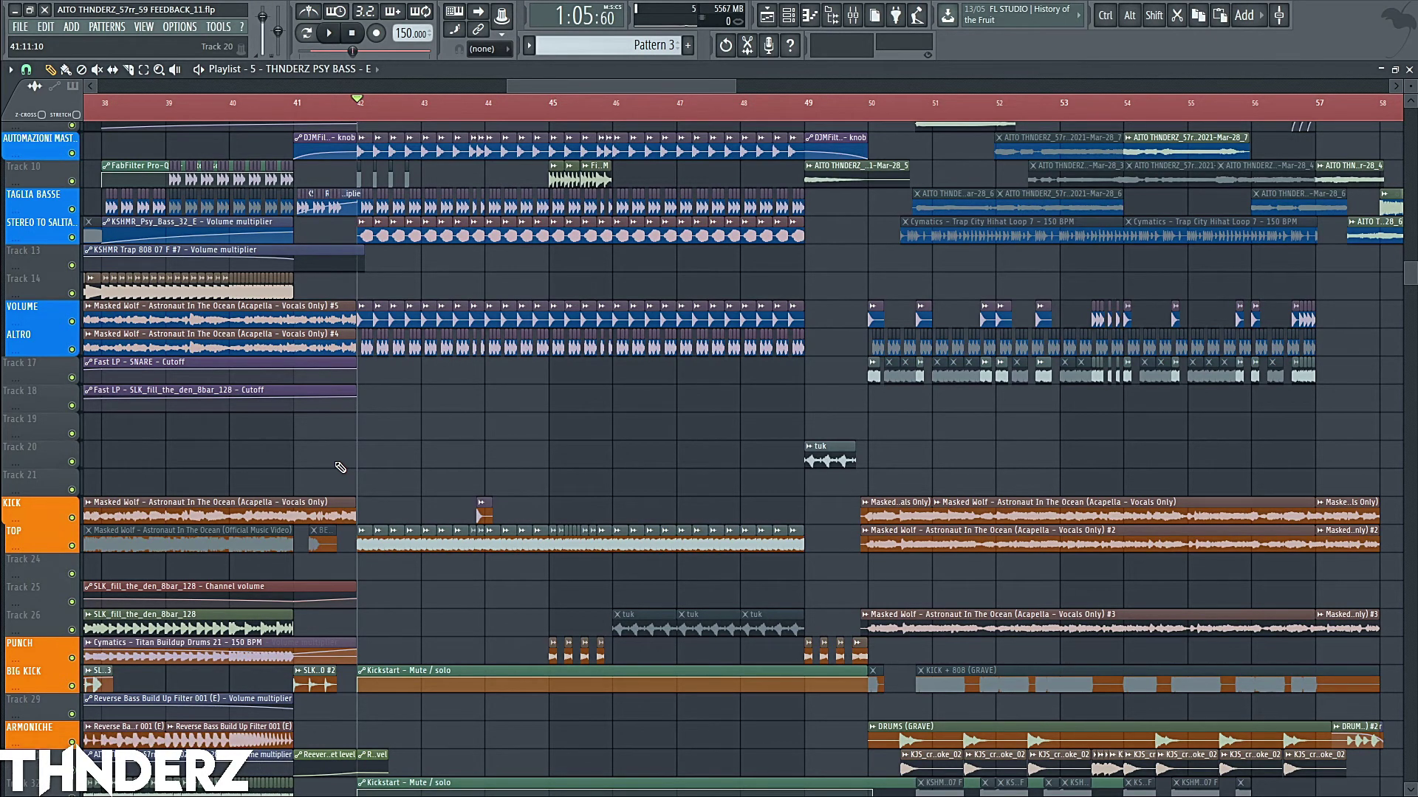
pyautogui.scroll(-12, 339, 468)
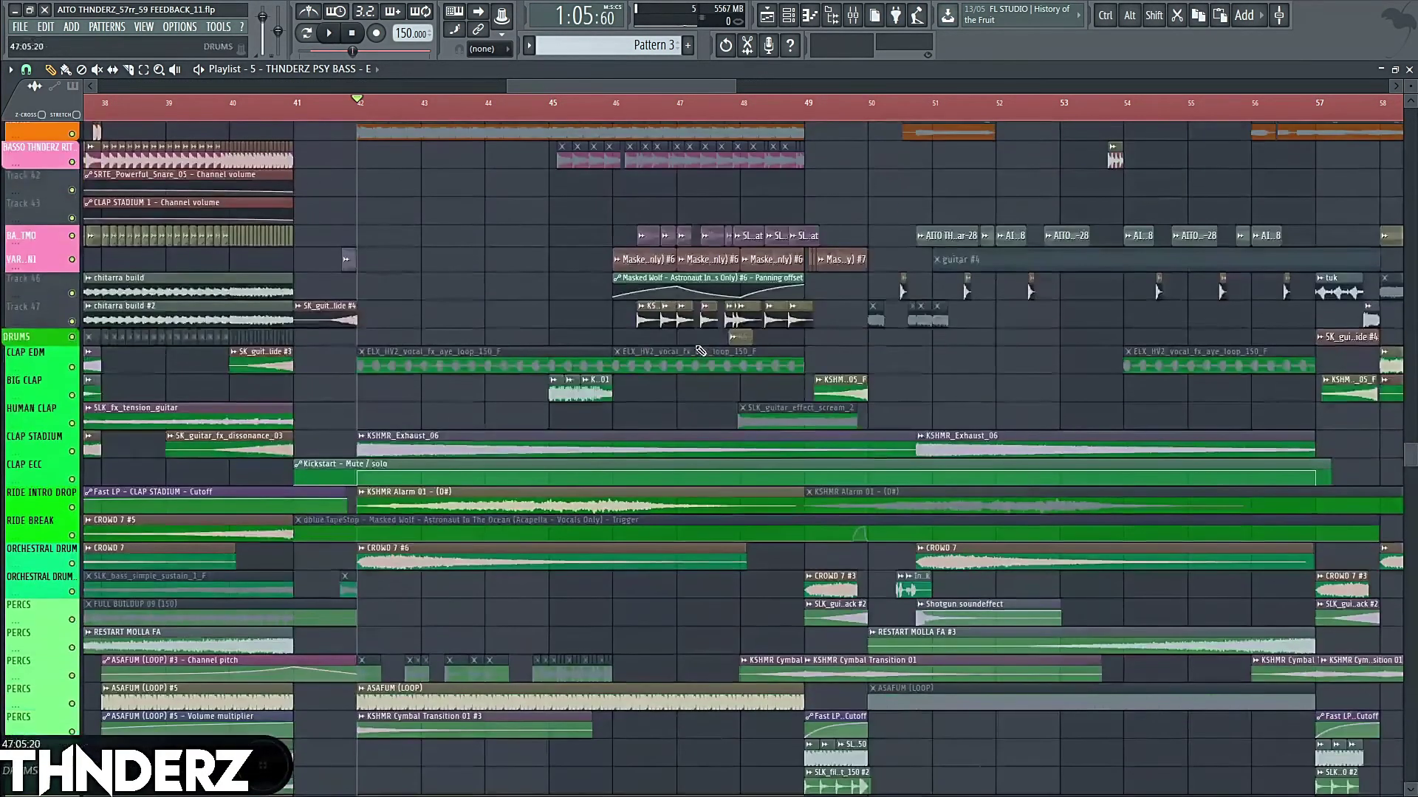
# Review the sample settings and waveforms of the KSHMR Acoustic Snare Flam 01_3 and SLK_cymbal_ride_that_hihat clips, then close them.
pyautogui.doubleClick(708, 317)
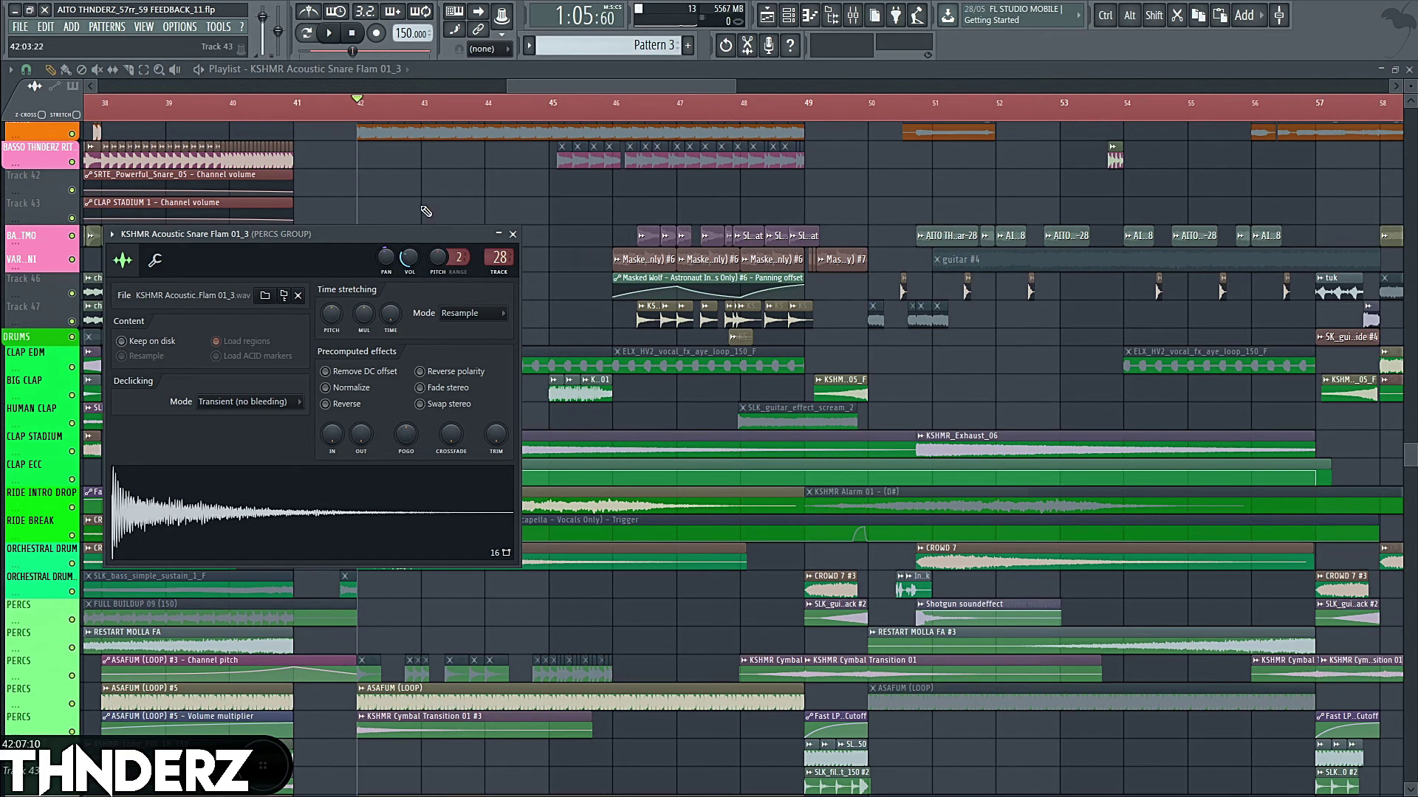
pyautogui.moveTo(707, 259); pyautogui.dragTo(700, 227)
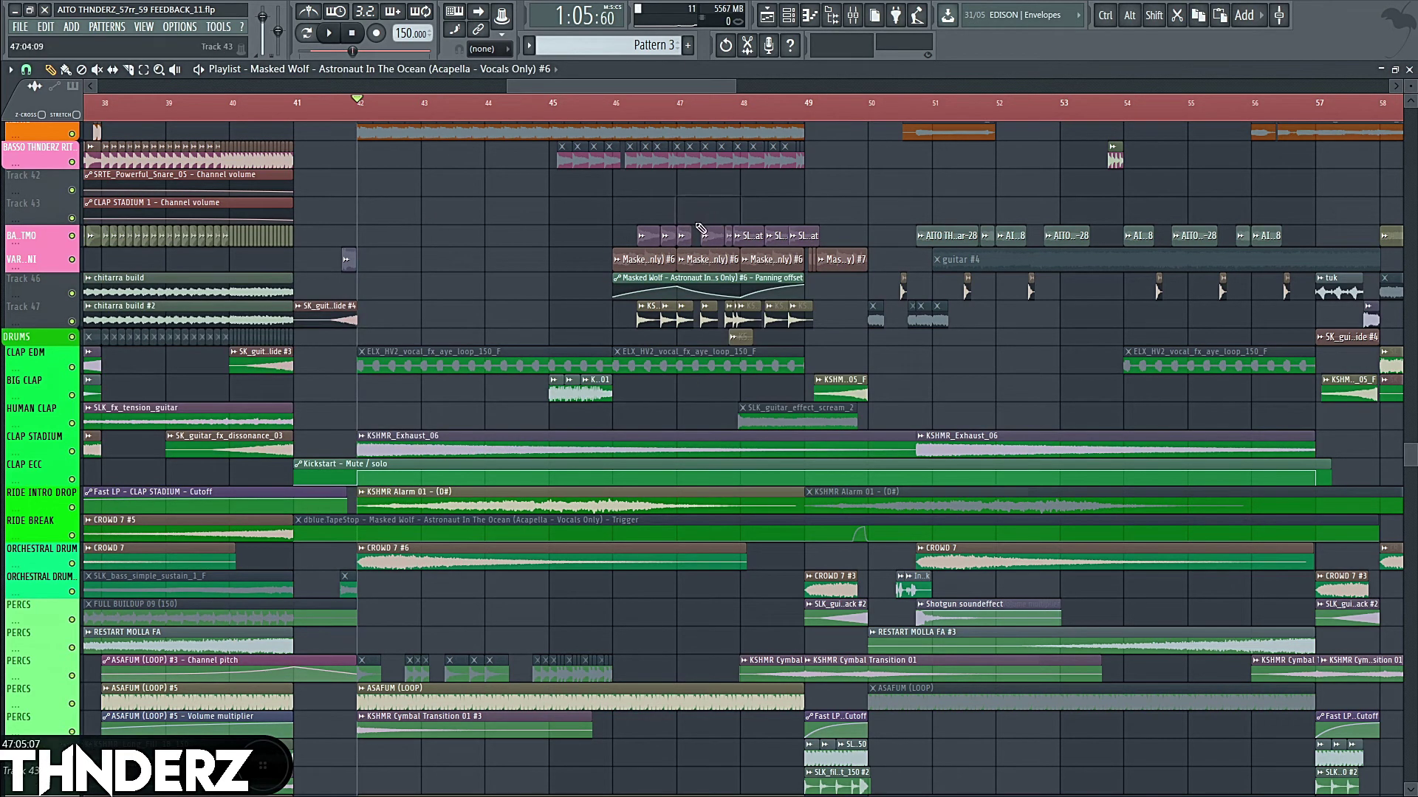
pyautogui.click(683, 235)
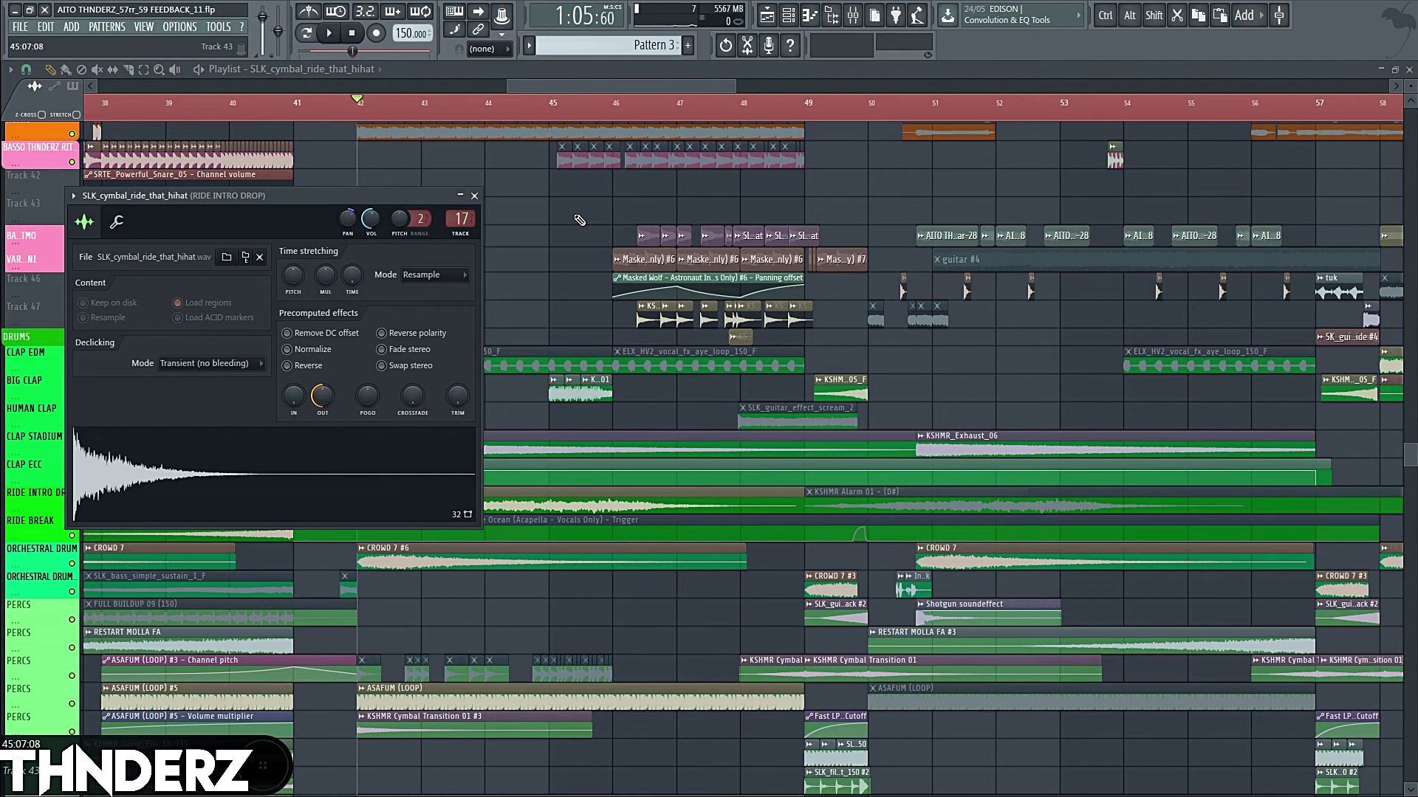
pyautogui.press('Escape')
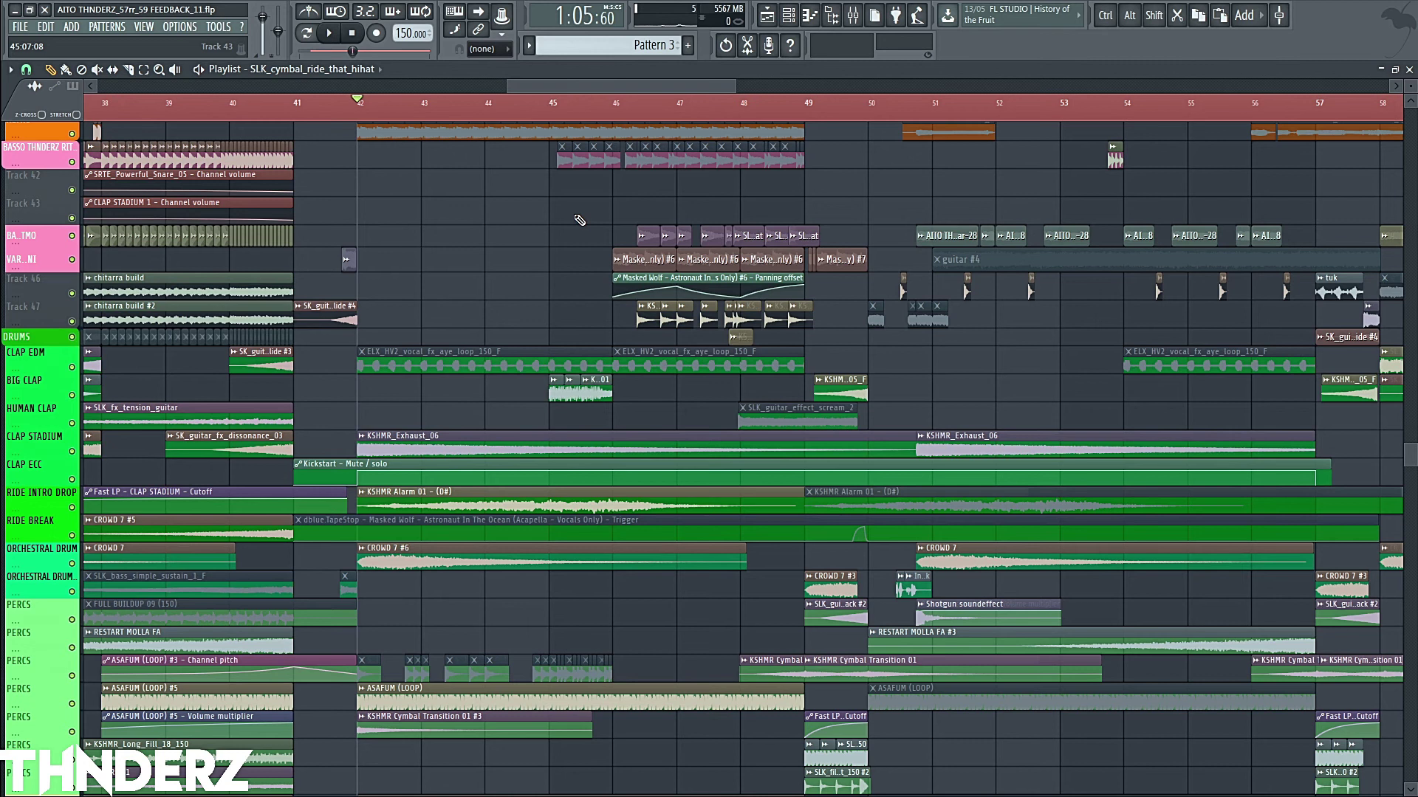
# Shrink the playlist's track height to view the drop's kick, bass and drum tracks together.
pyautogui.scroll(10, 580, 220)
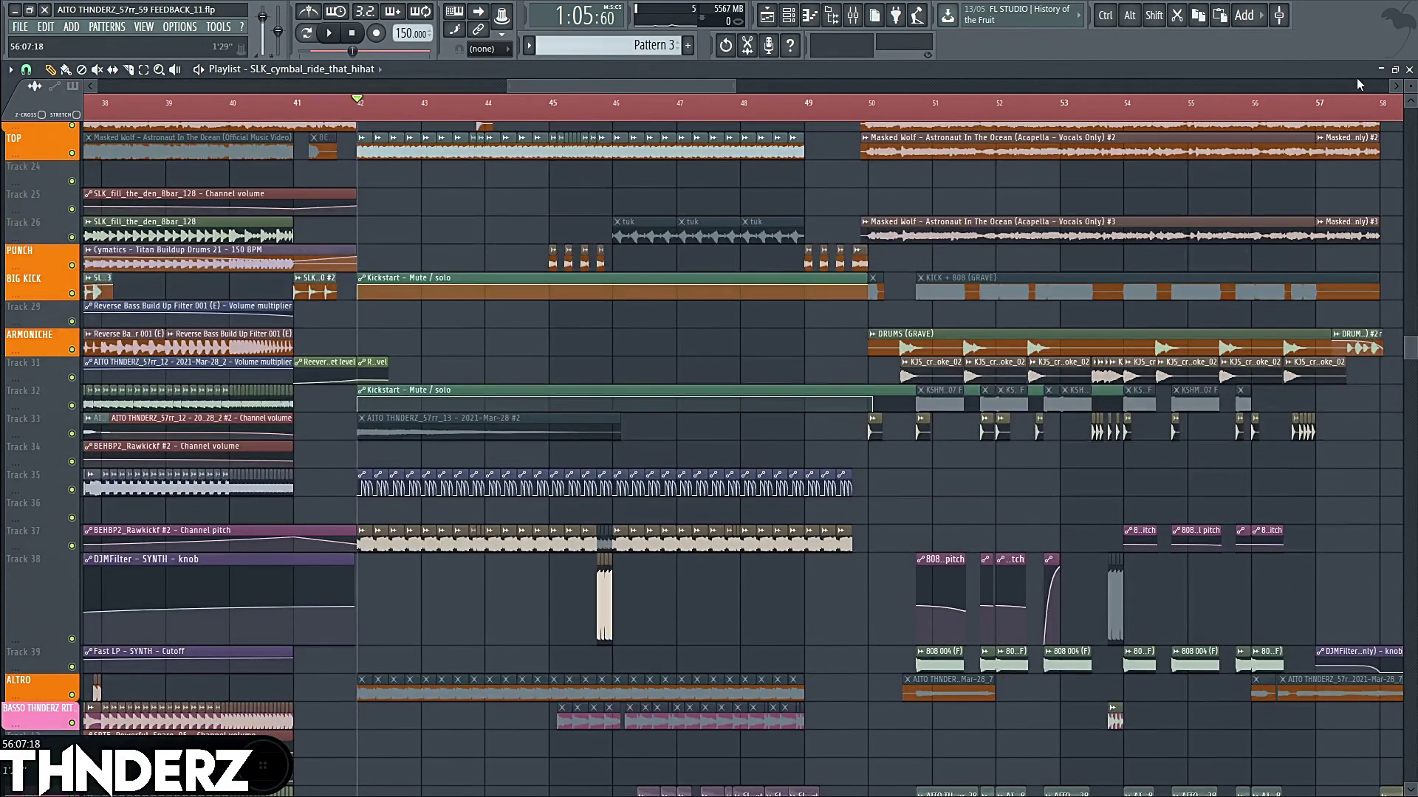
pyautogui.moveTo(1406, 83); pyautogui.dragTo(517, 347)
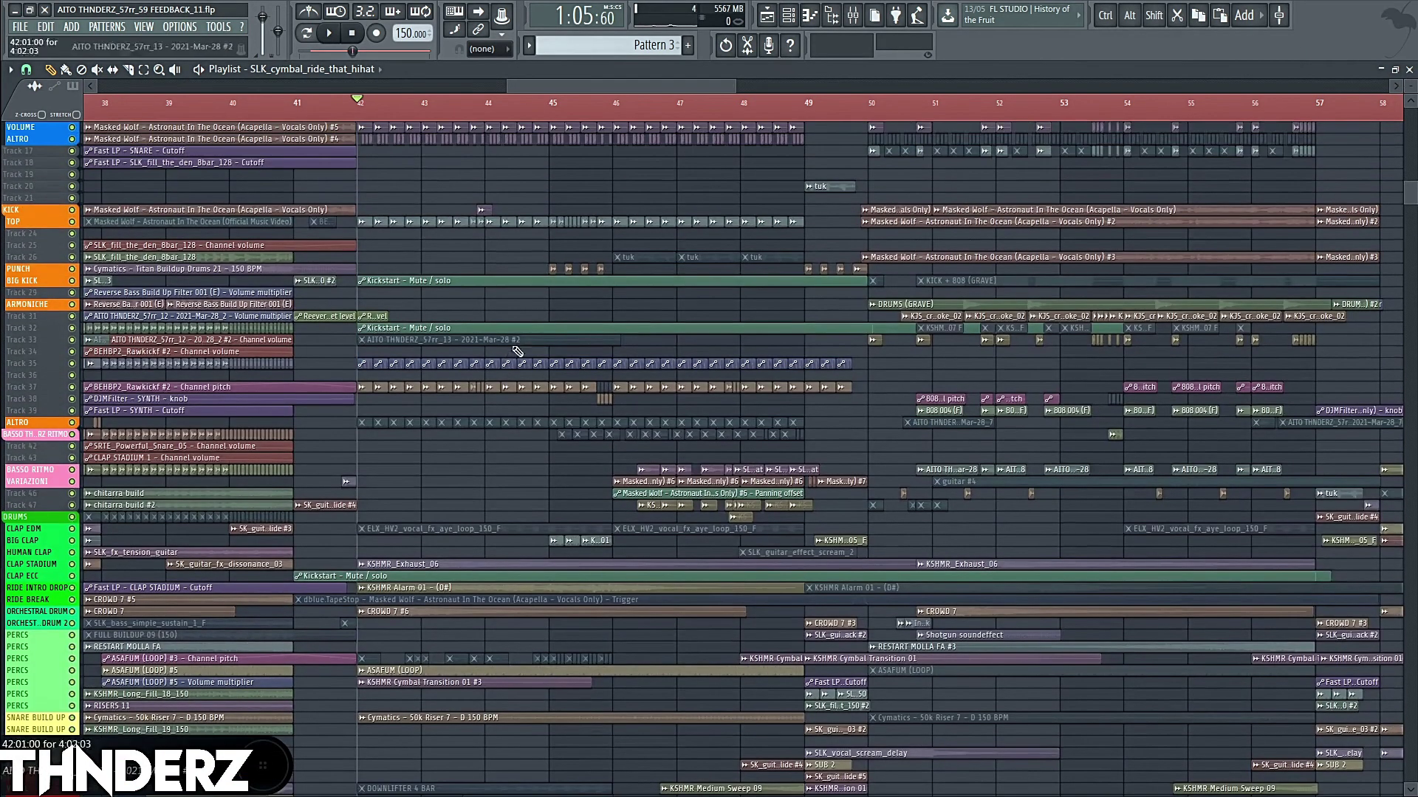